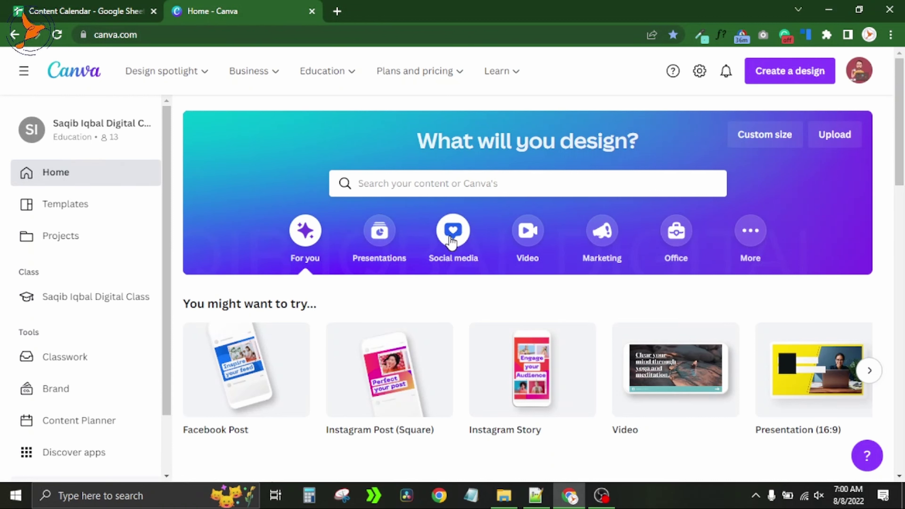
From the Video category, create a blank 1920 × 1080 video design
click(526, 238)
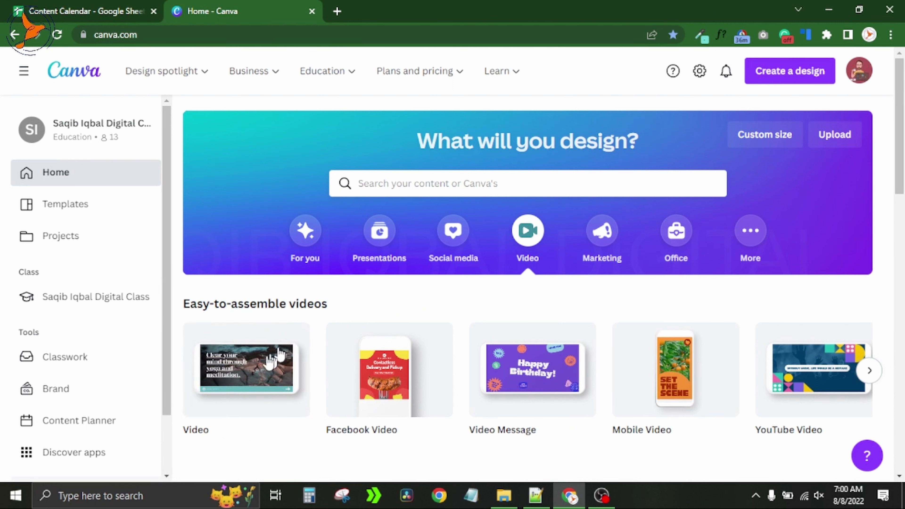
mouse_move(209, 384)
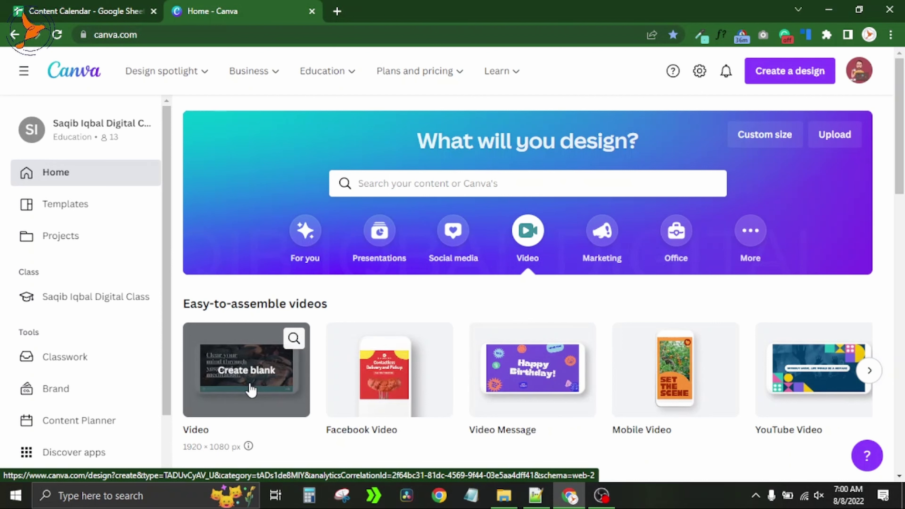
mouse_move(383, 401)
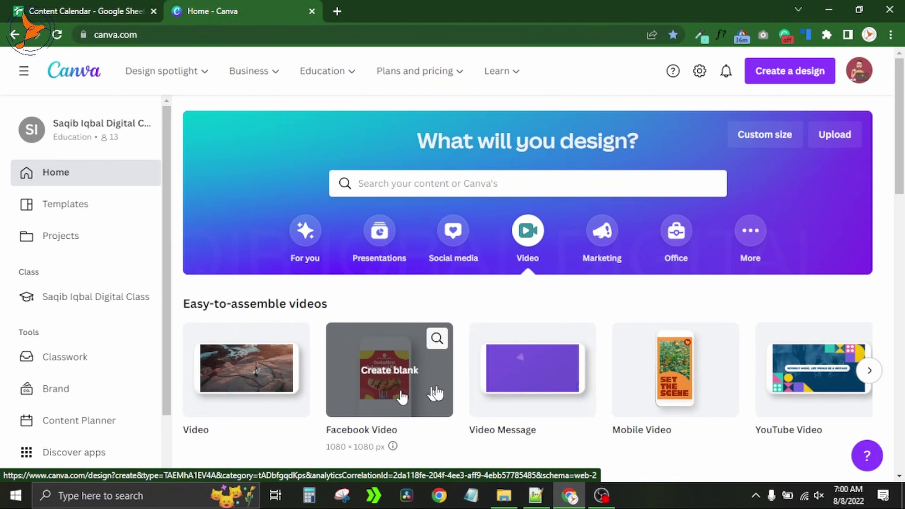
mouse_move(515, 384)
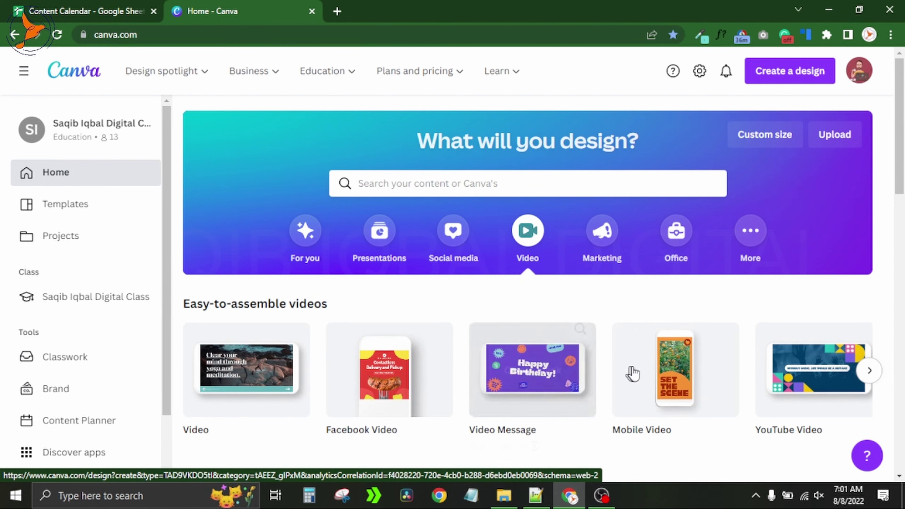
mouse_move(646, 372)
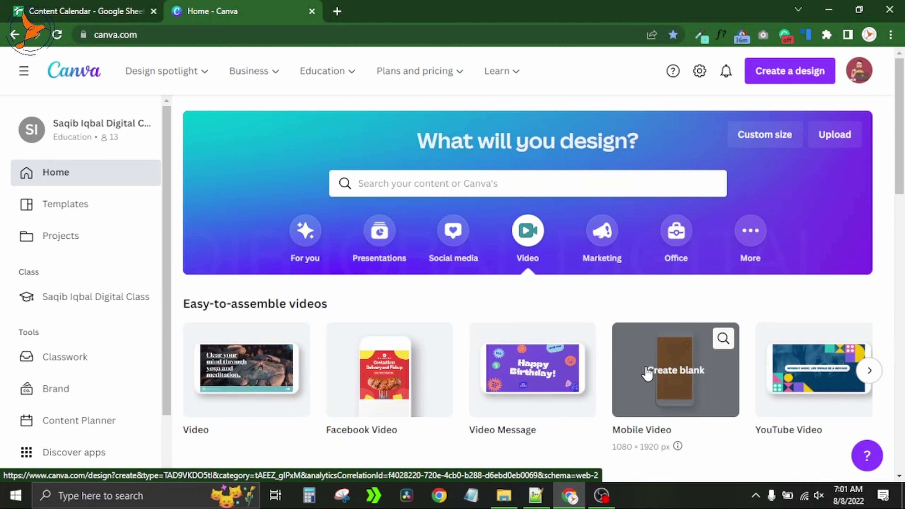
click(232, 379)
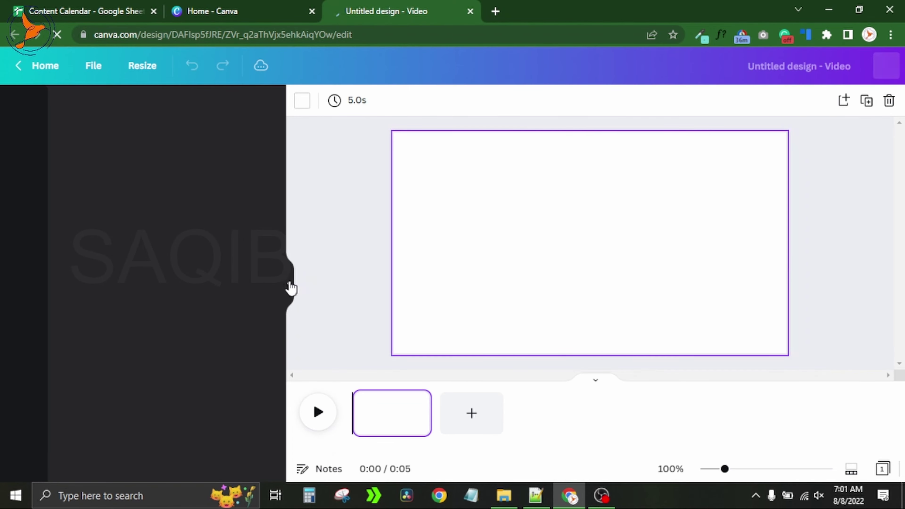
Hide the side panel and show the empty notes area for Page 1
click(290, 289)
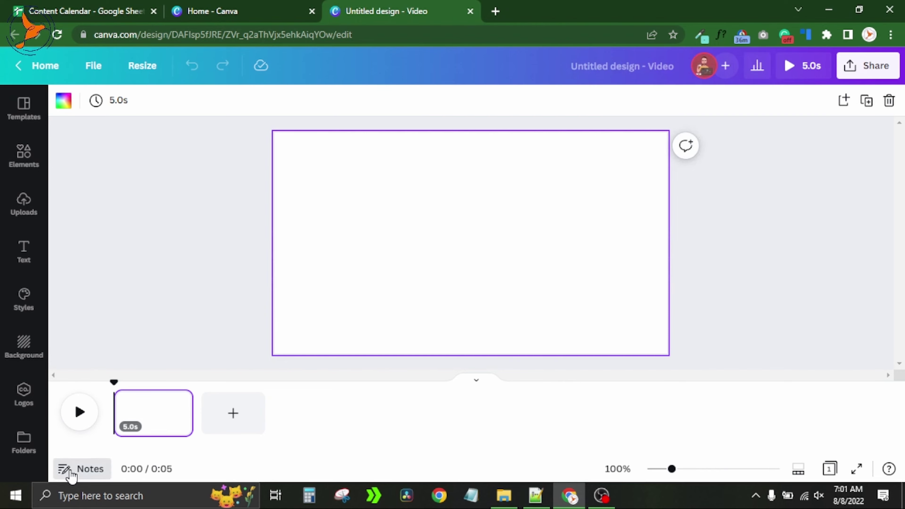
click(71, 473)
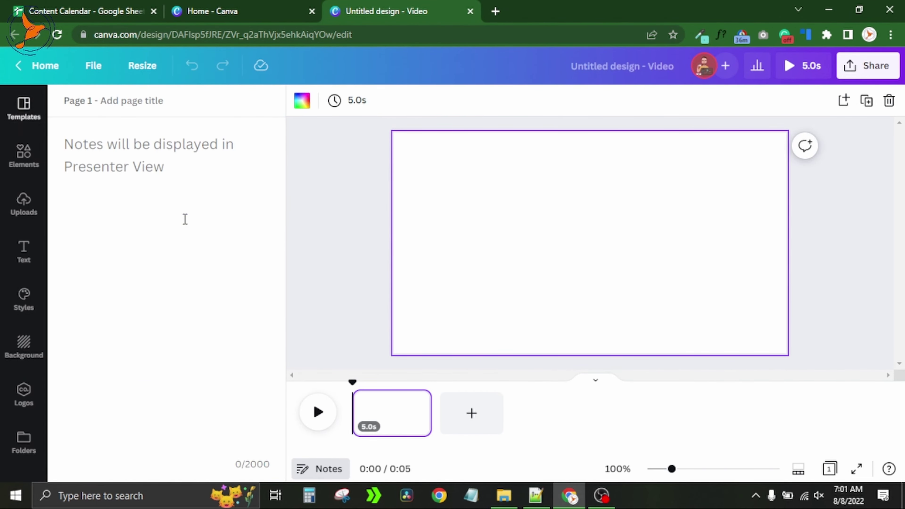
Write 'page 1 consists of H1' in the Page 1 notes field and close the notes
click(161, 188)
text(pag)
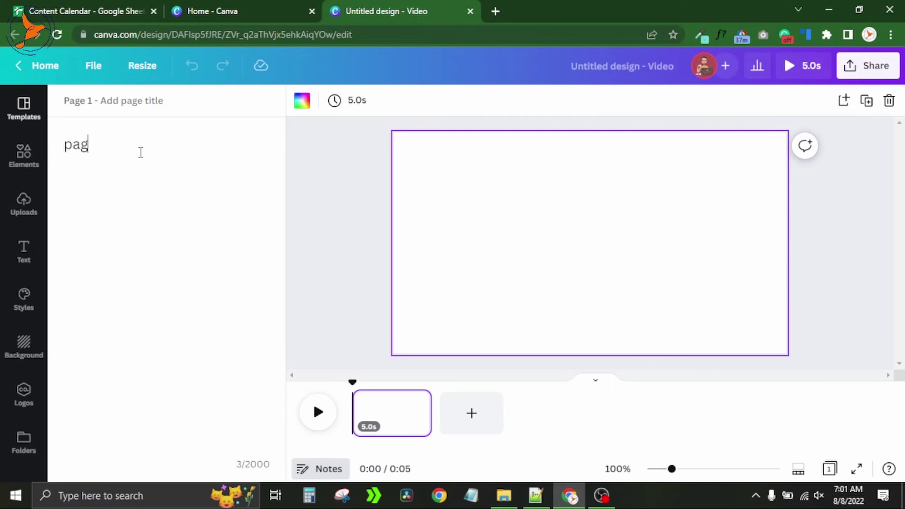
text(e 1 consis)
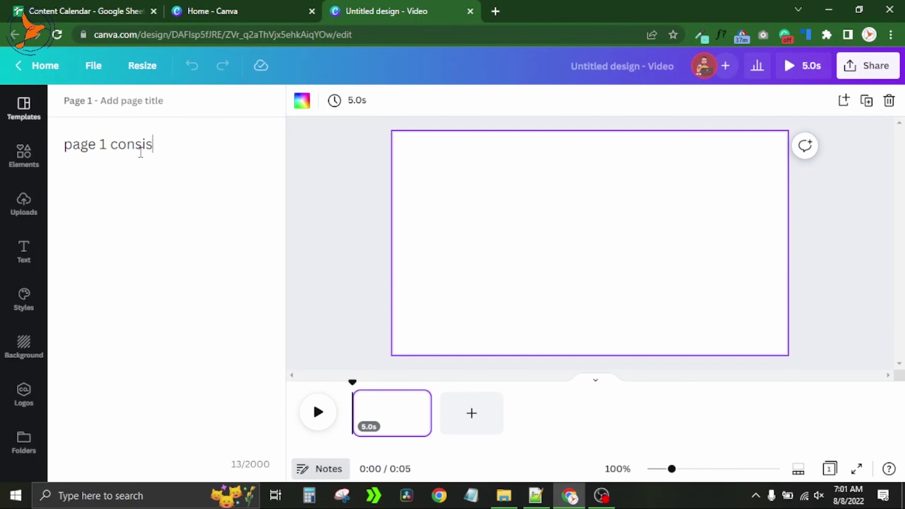
text(ts p)
key(BackSpace)
text(oh)
text(f)
text( H1)
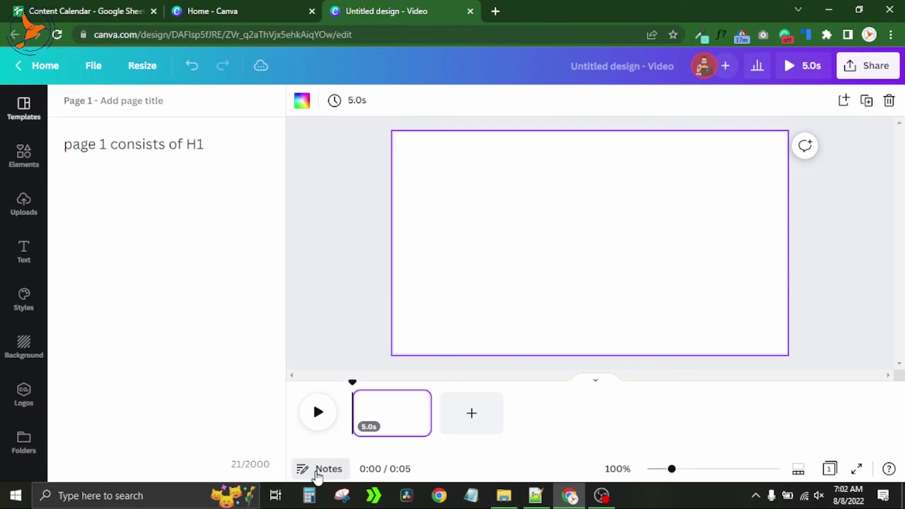
click(317, 472)
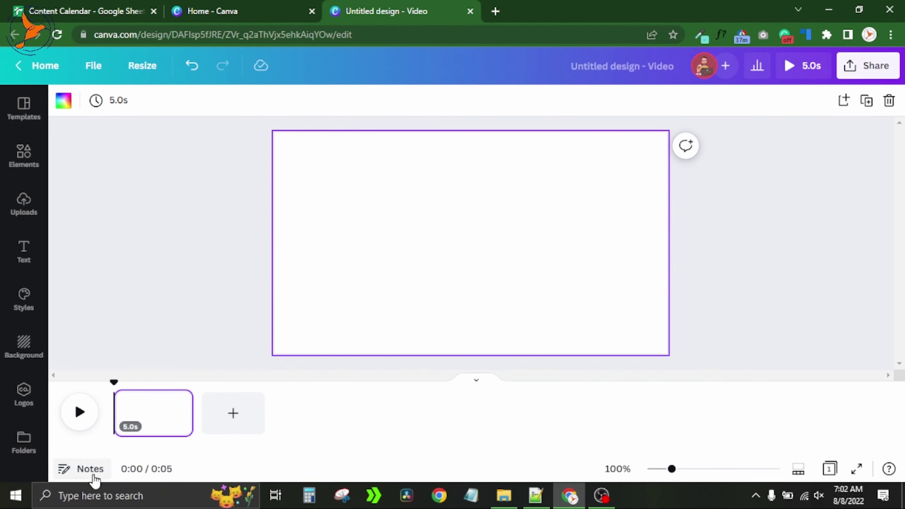
click(71, 470)
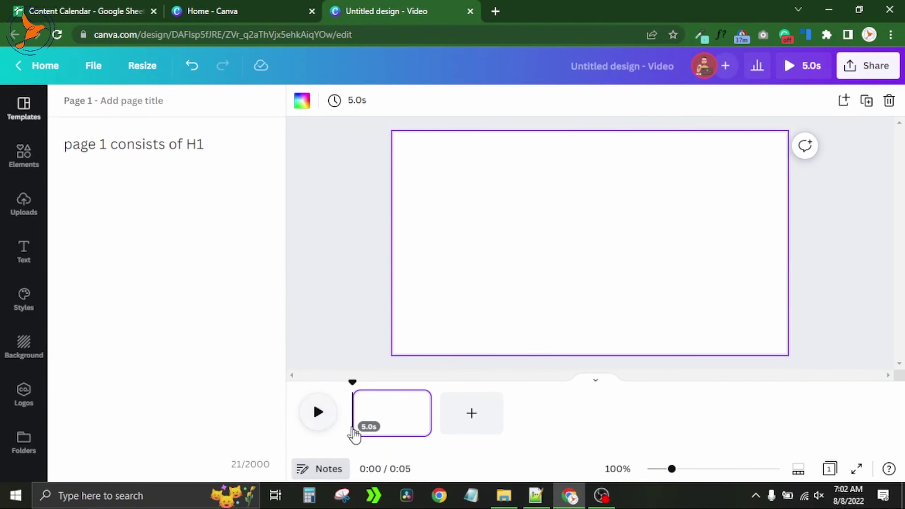
click(324, 468)
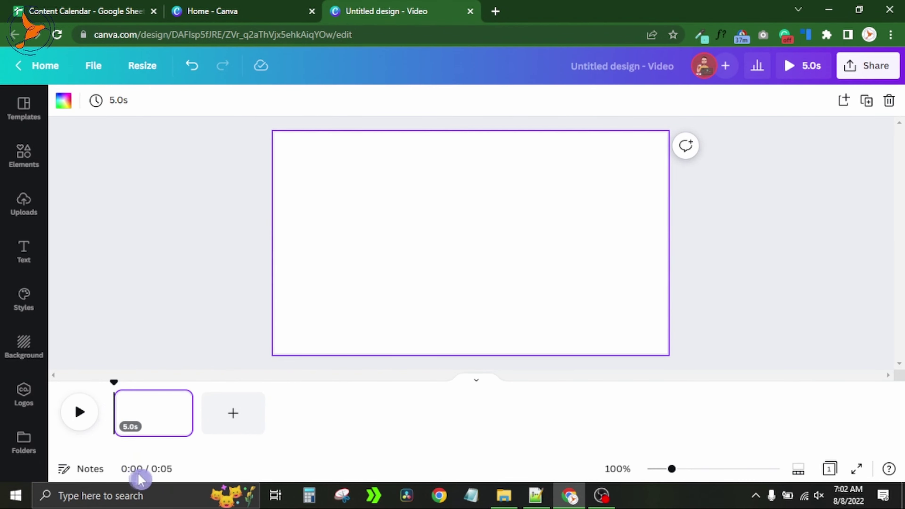
click(80, 417)
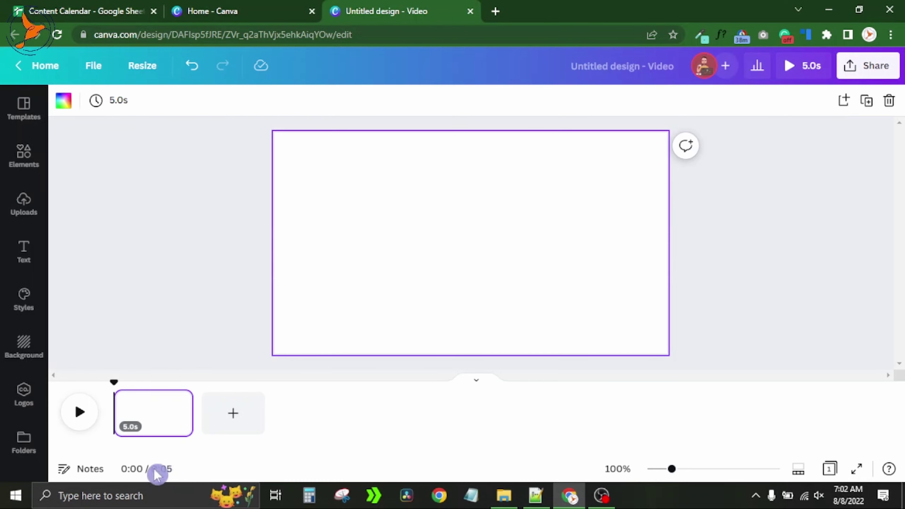
click(623, 472)
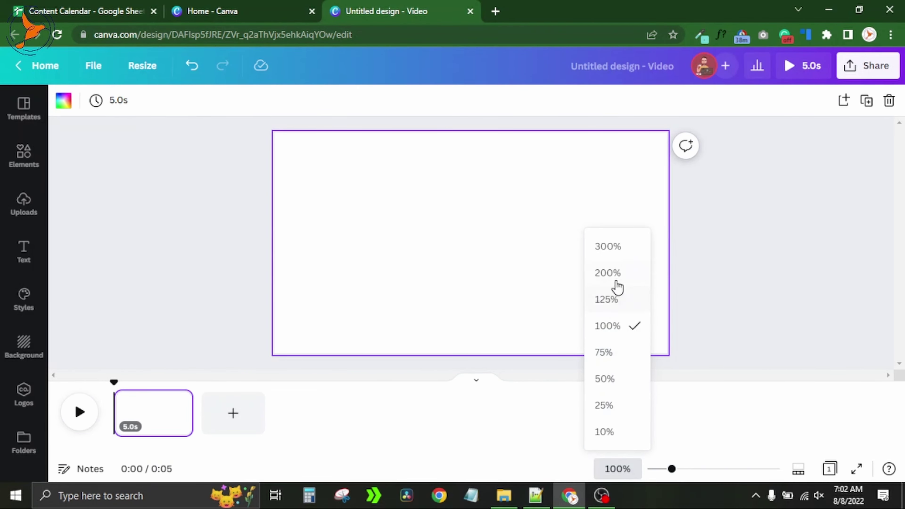
click(607, 273)
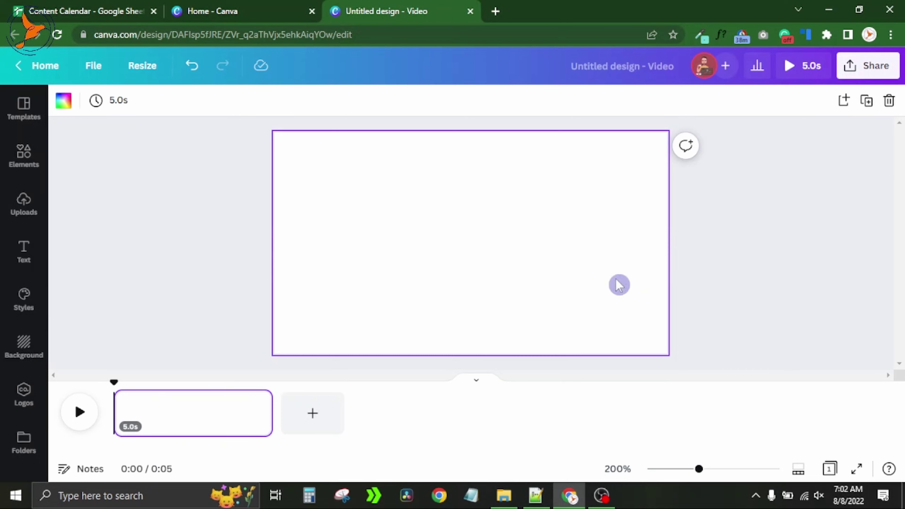
click(606, 469)
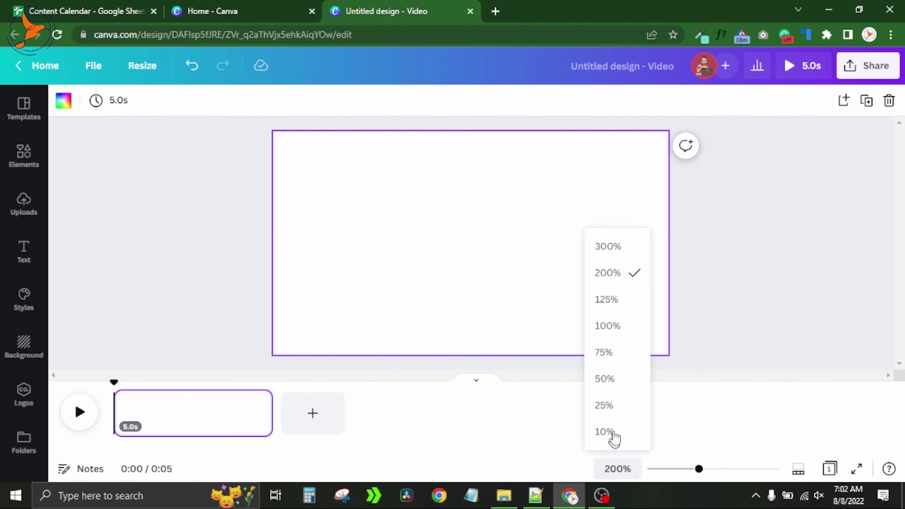
click(629, 334)
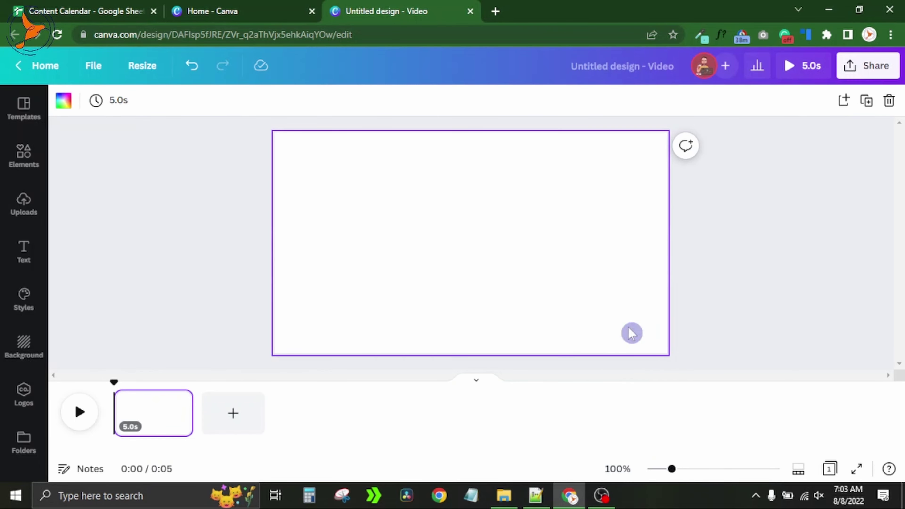
Try different zoom levels on the page and timeline thumbnails, including about 182%
click(799, 472)
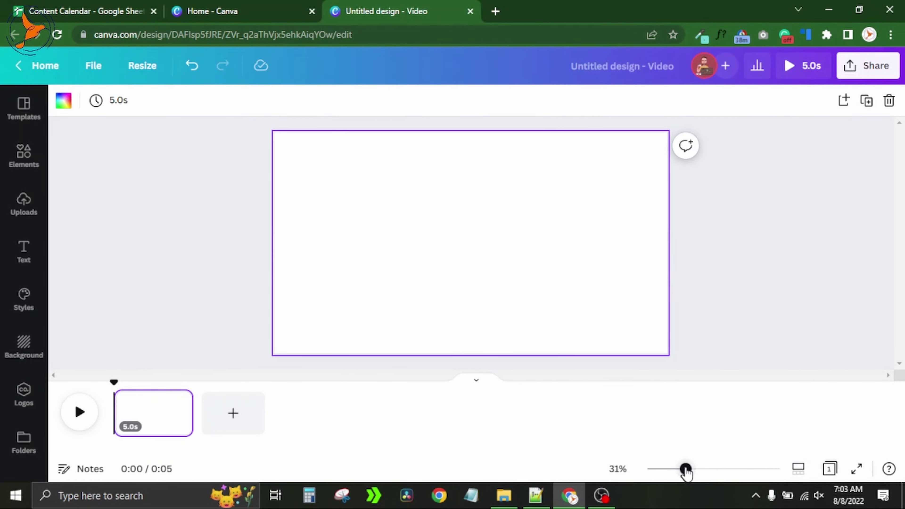
mouse_move(685, 469)
mouse_down()
mouse_move(705, 470)
mouse_move(680, 470)
mouse_up()
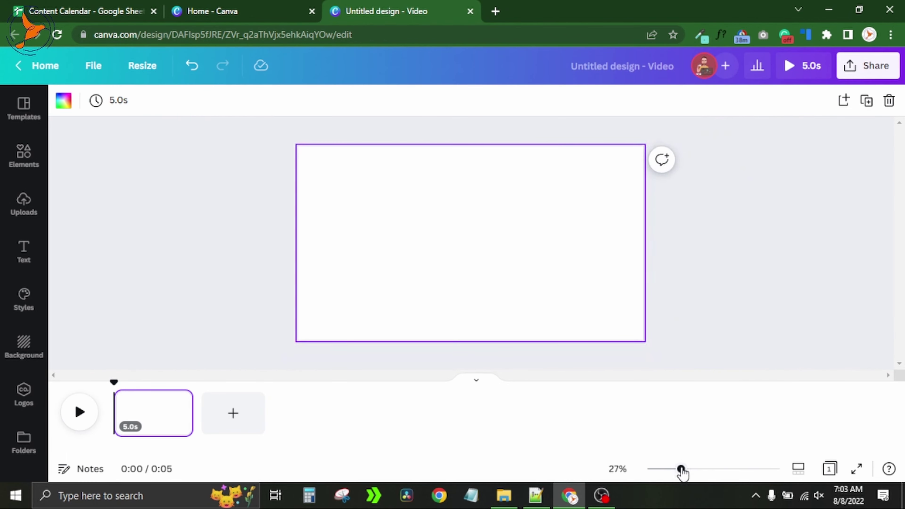
click(799, 470)
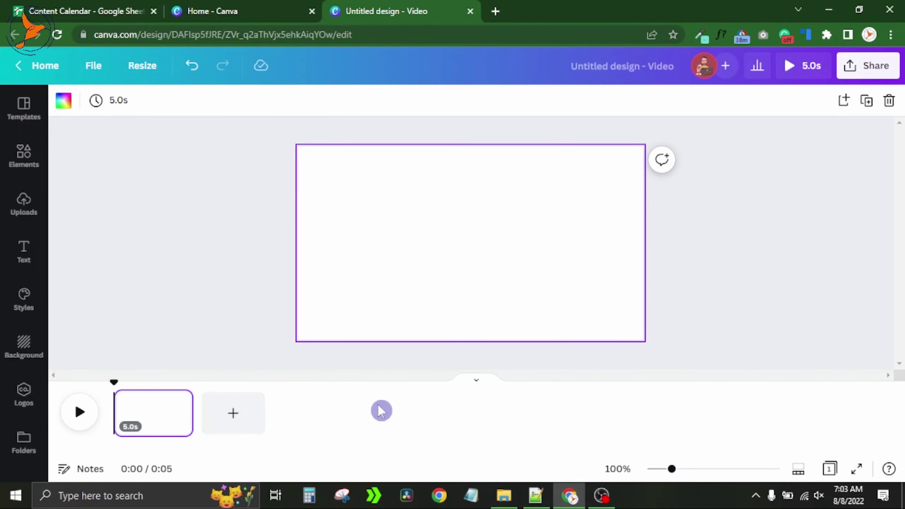
mouse_move(672, 470)
mouse_down()
mouse_move(745, 476)
mouse_move(677, 475)
mouse_up()
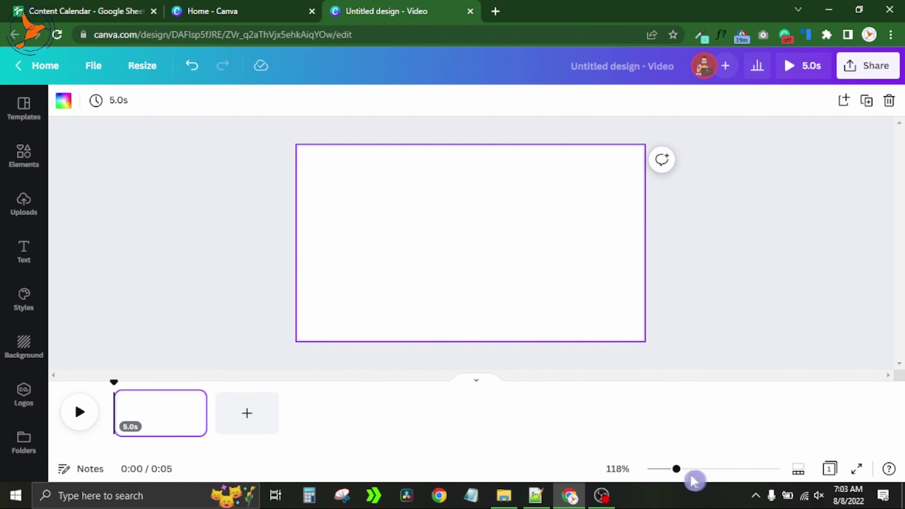
mouse_move(677, 470)
mouse_down()
mouse_move(765, 475)
mouse_move(671, 474)
mouse_up()
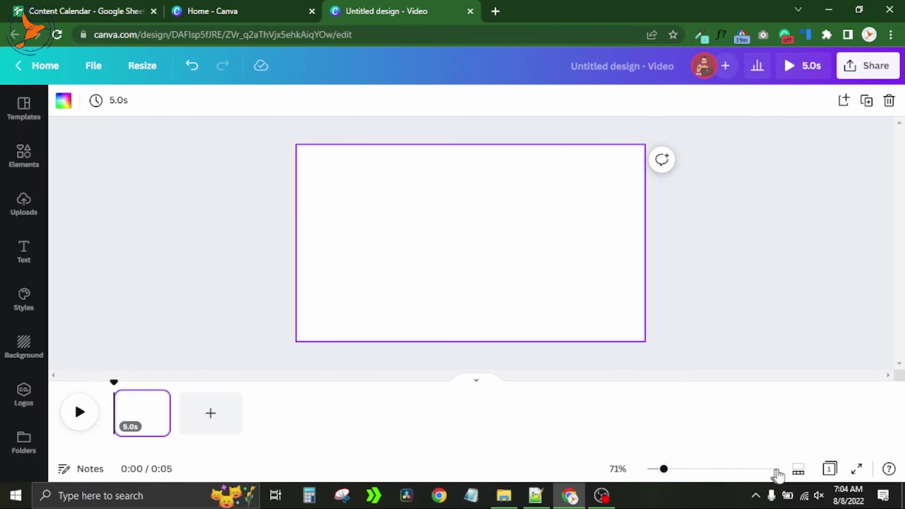
click(795, 470)
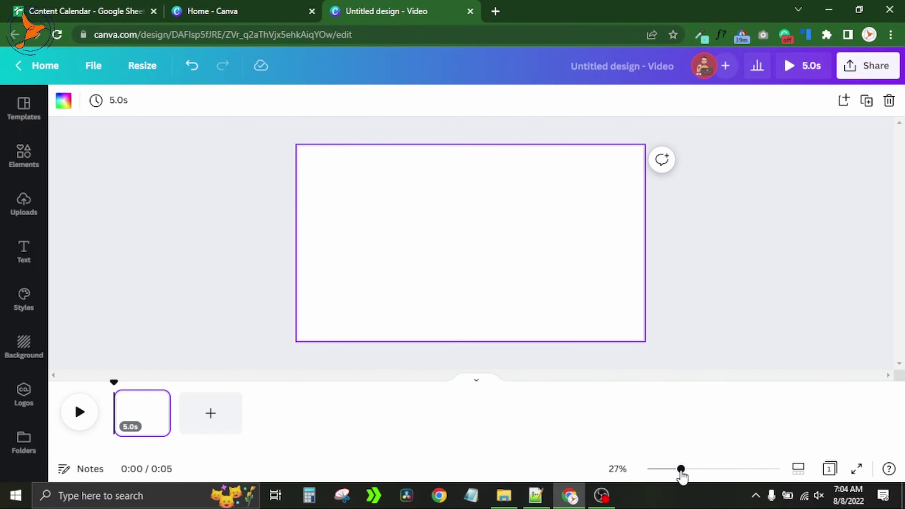
mouse_move(680, 469)
mouse_down()
mouse_move(716, 470)
mouse_move(688, 471)
mouse_up()
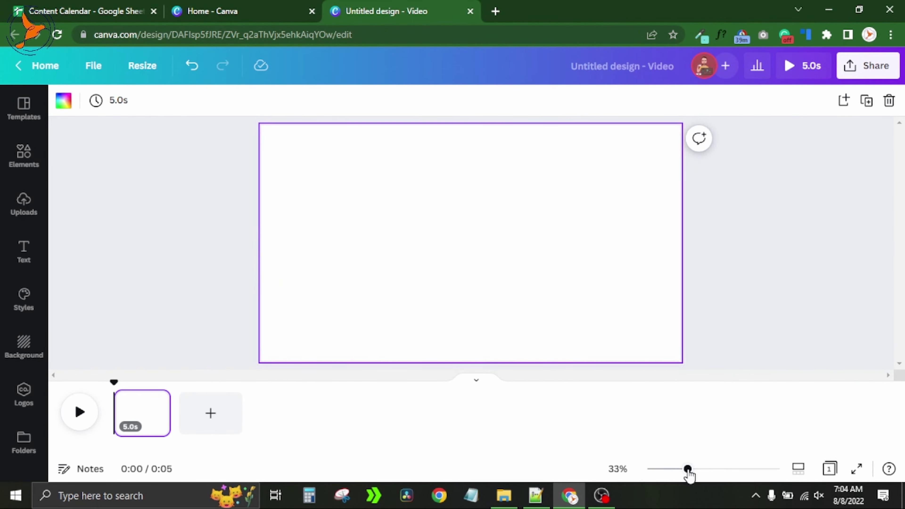
click(798, 470)
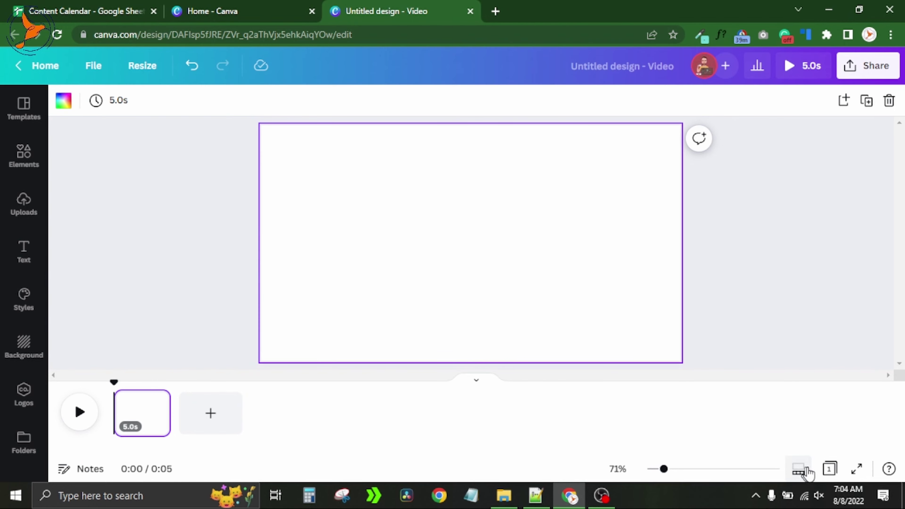
click(829, 472)
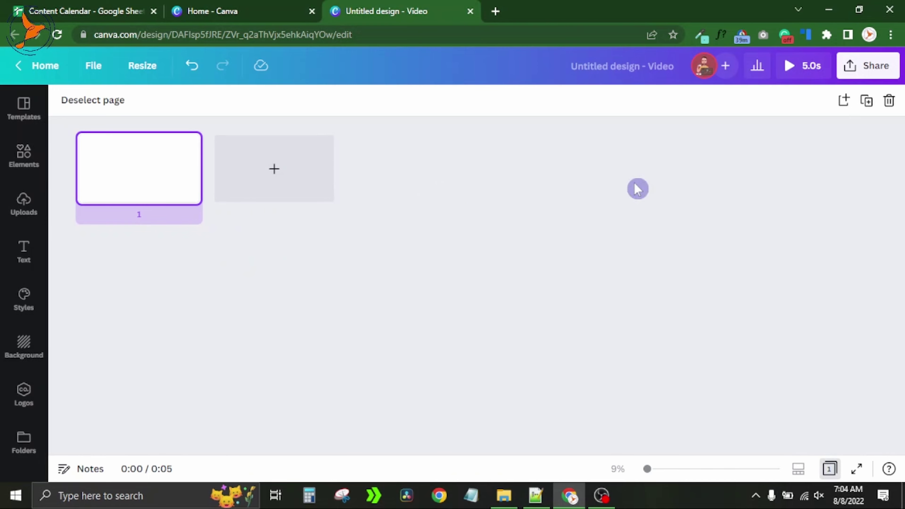
double_click(135, 180)
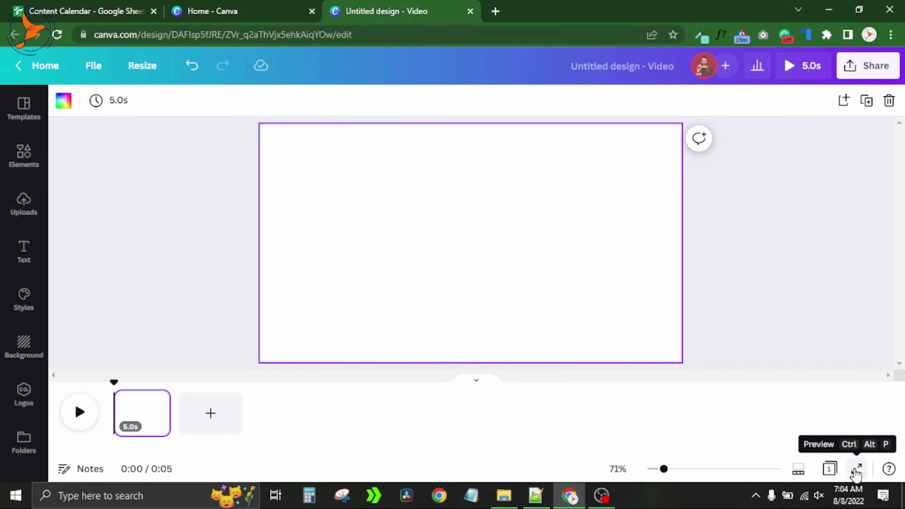
click(80, 413)
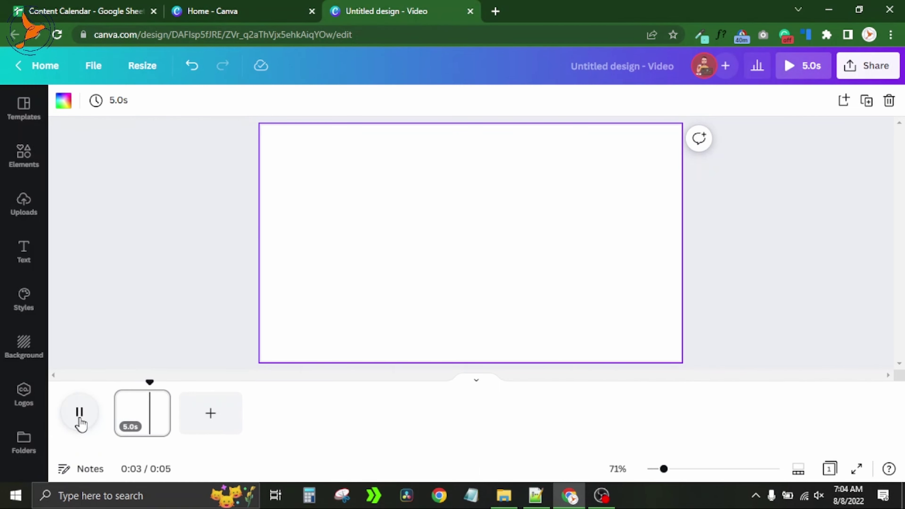
click(84, 421)
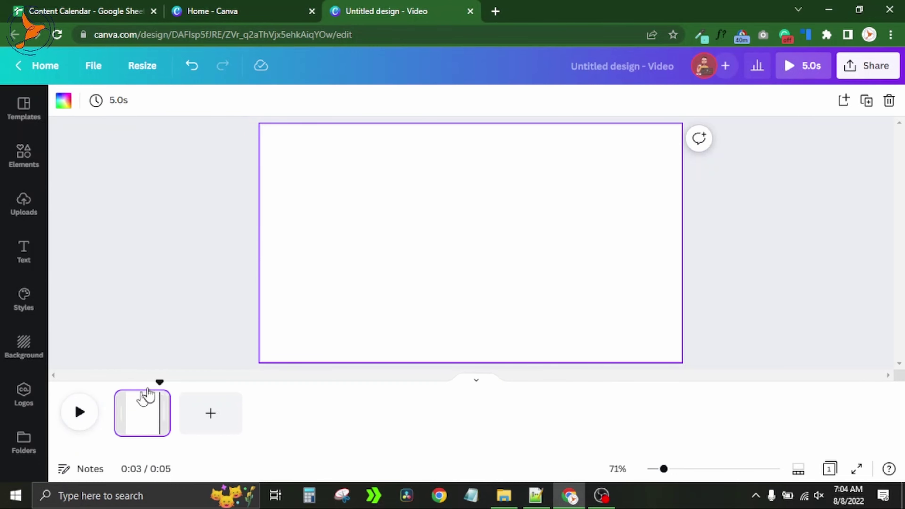
drag(160, 384, 133, 379)
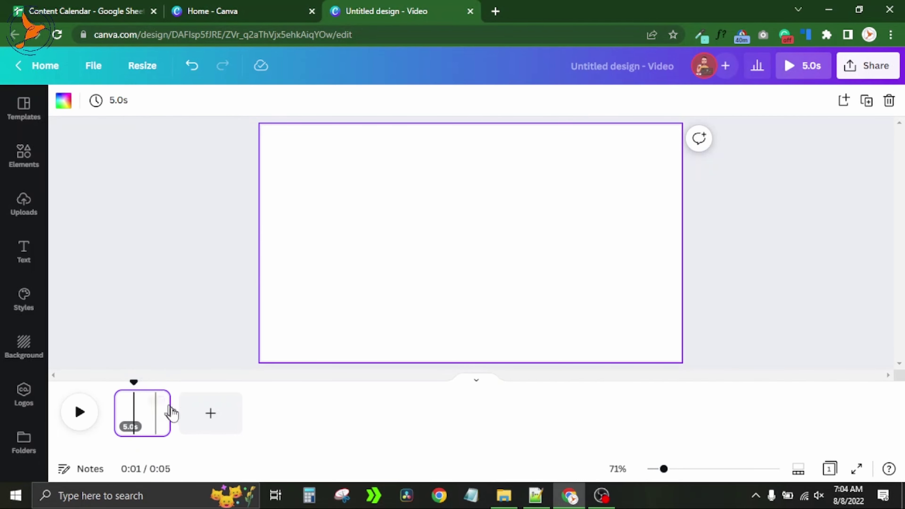
mouse_move(169, 412)
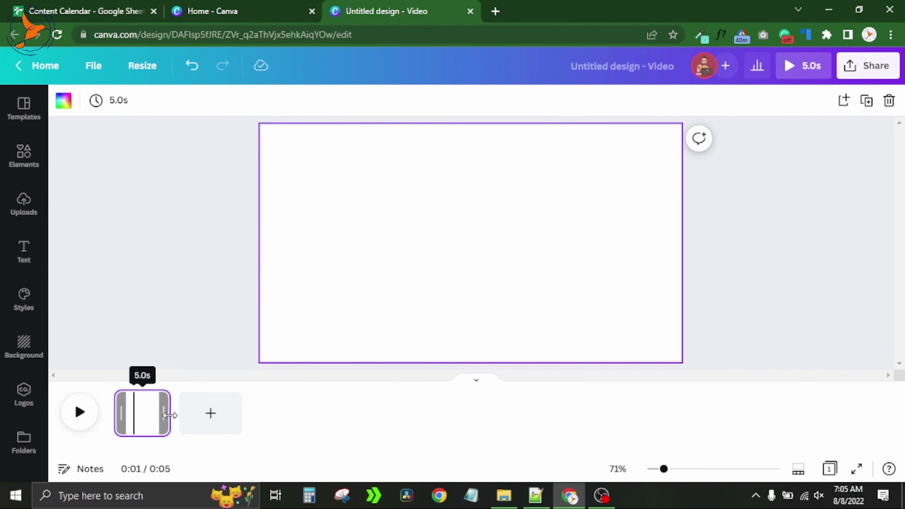
Lengthen the first page to 9.5 seconds using the trim handle and Timing slider
drag(169, 414, 212, 411)
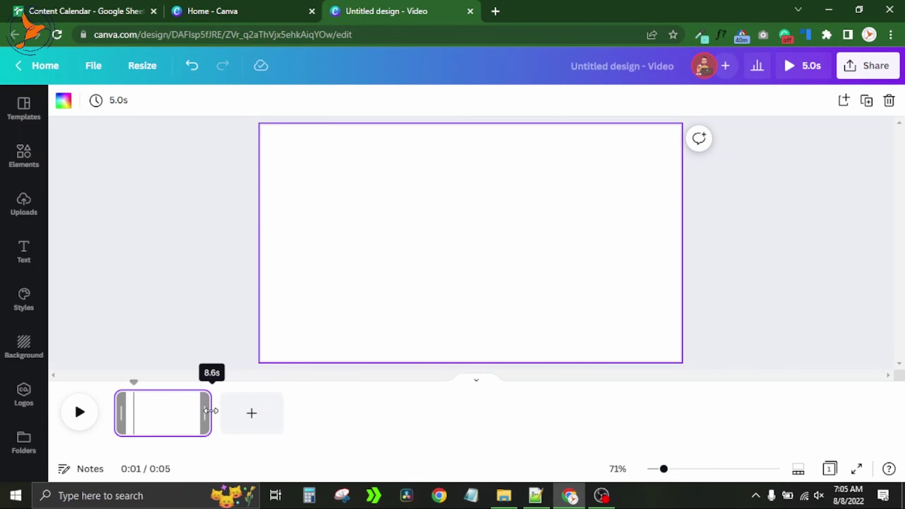
click(110, 107)
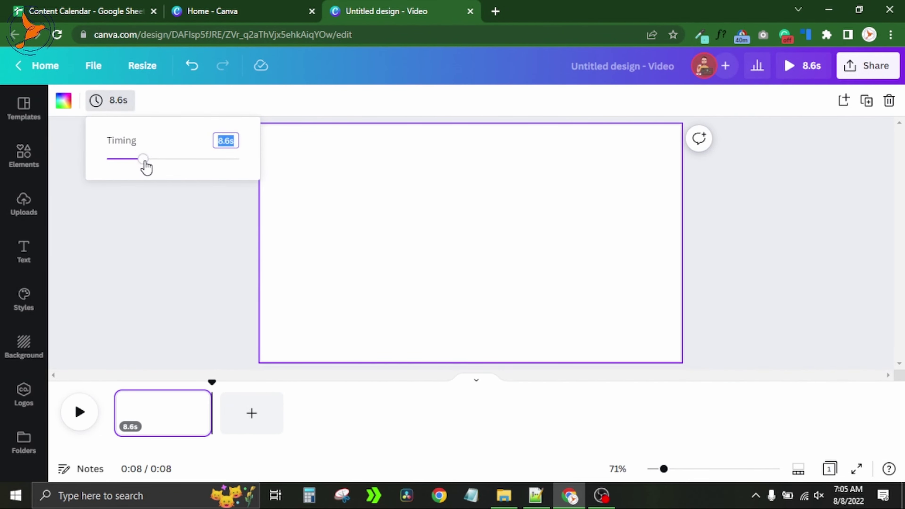
mouse_move(147, 165)
mouse_down()
mouse_move(214, 164)
mouse_move(148, 161)
mouse_up()
click(193, 287)
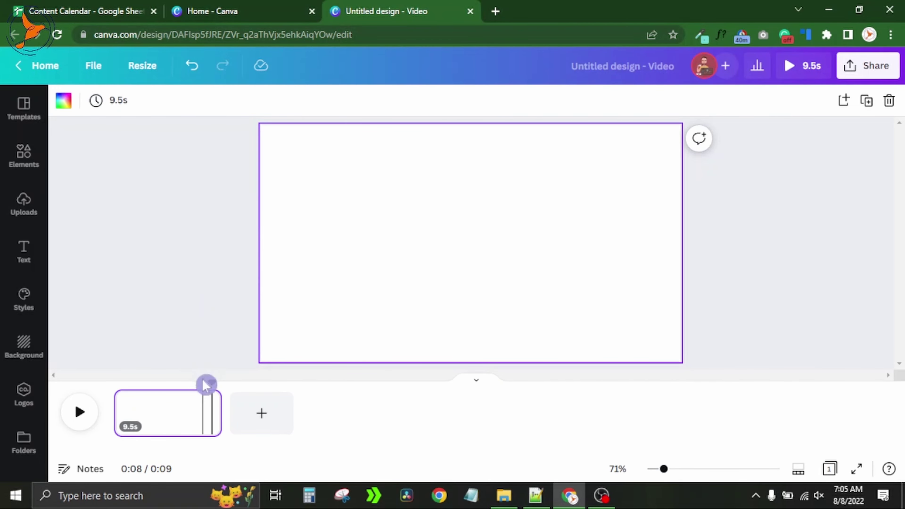
Preview the lengthened 9.5-second page with play and pause
drag(206, 385, 143, 383)
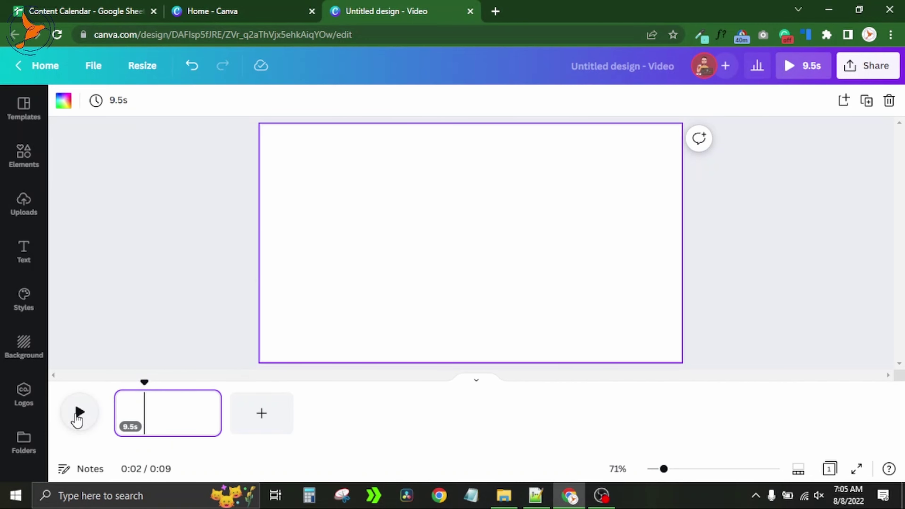
click(78, 413)
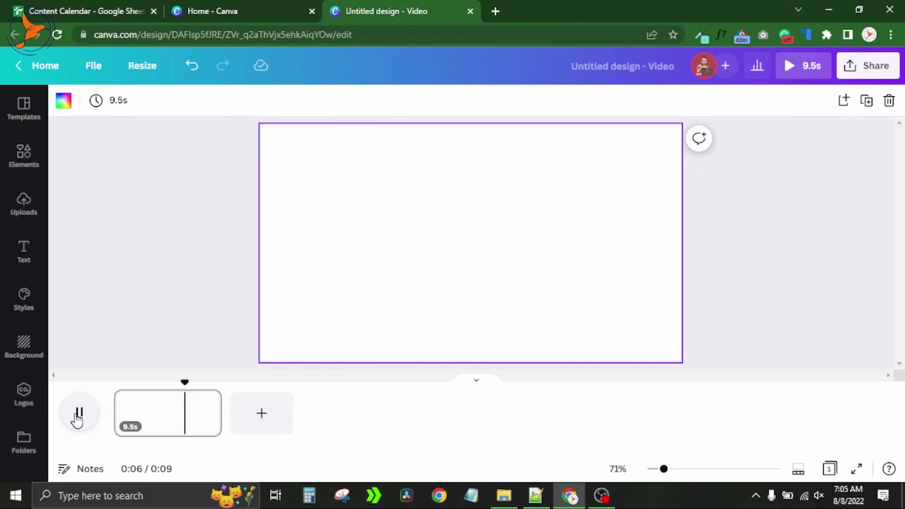
click(78, 415)
click(78, 415)
click(79, 415)
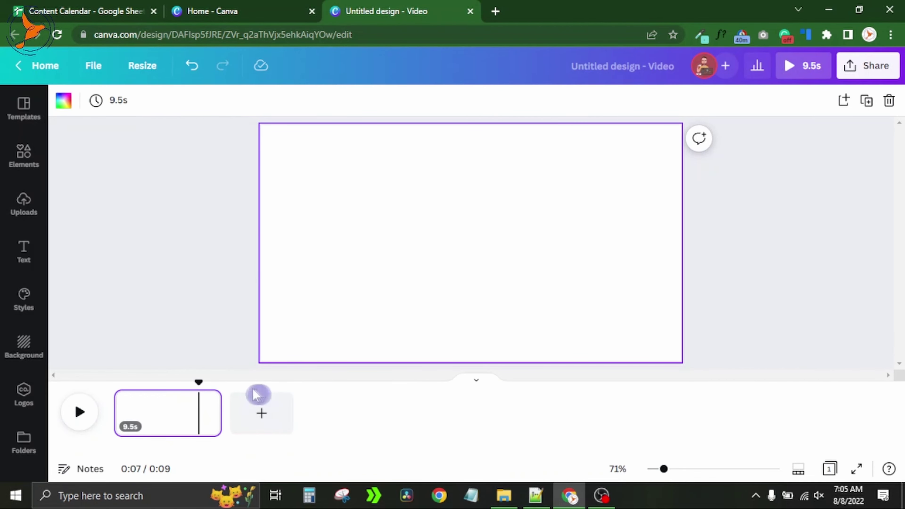
Add three blank 5-second pages after page 1, totalling 24.5 seconds, and show transition choices
click(263, 426)
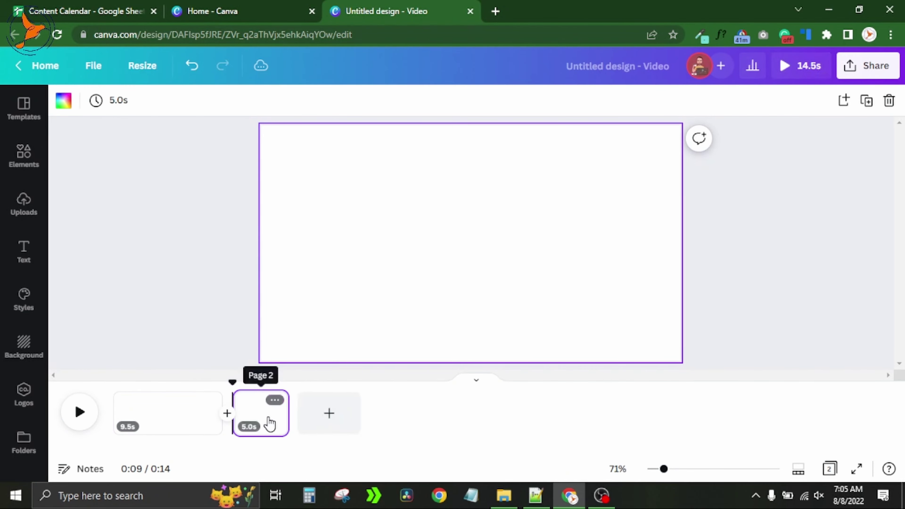
click(325, 422)
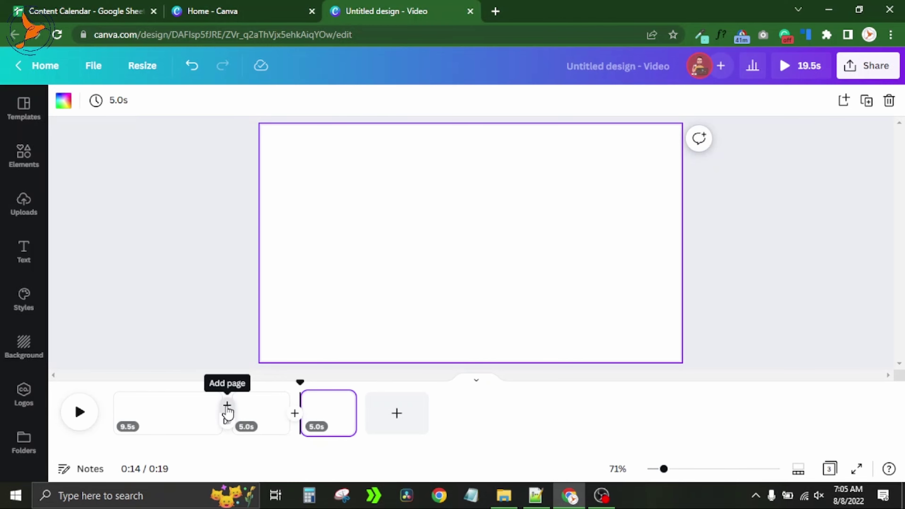
click(227, 406)
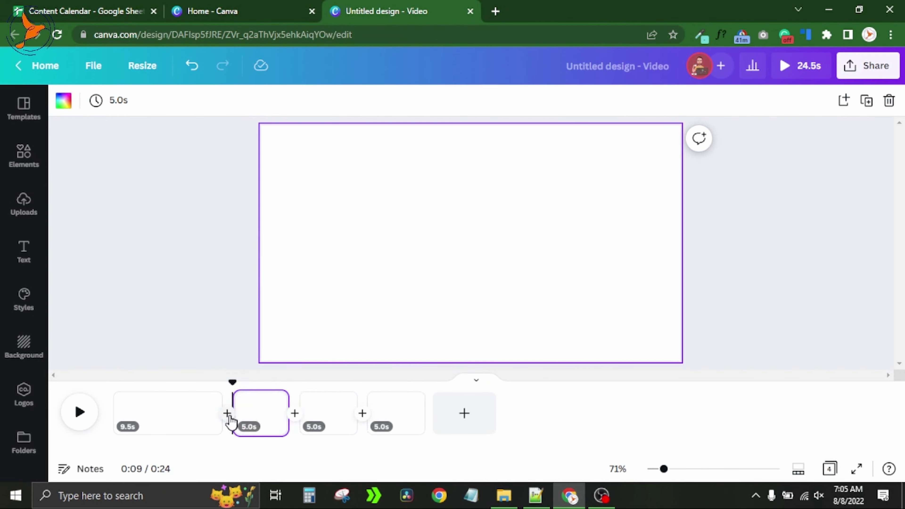
click(574, 282)
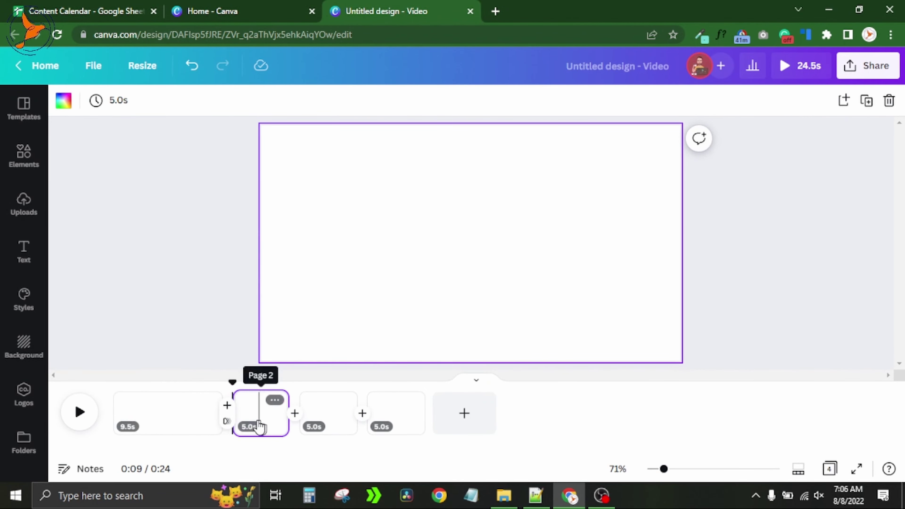
click(226, 422)
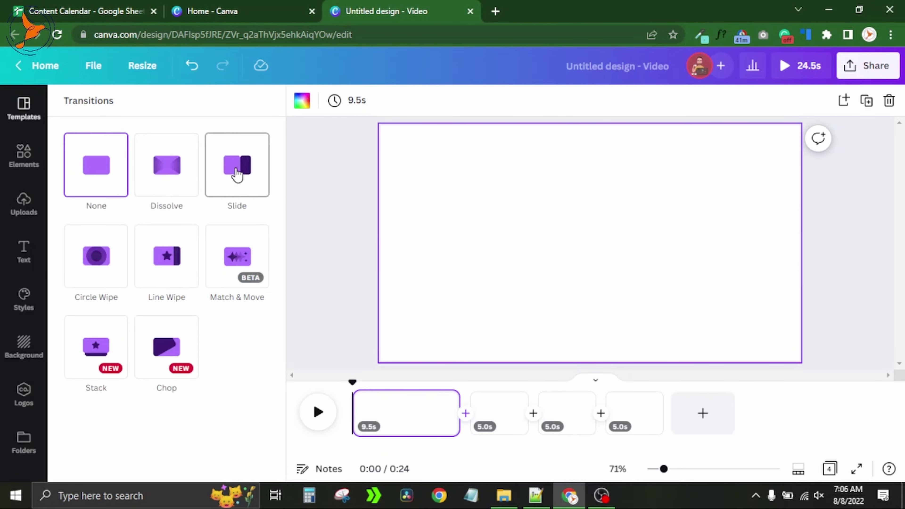
Try Slide, then revert to None between pages 1 and 2, and close the transitions panel
click(238, 174)
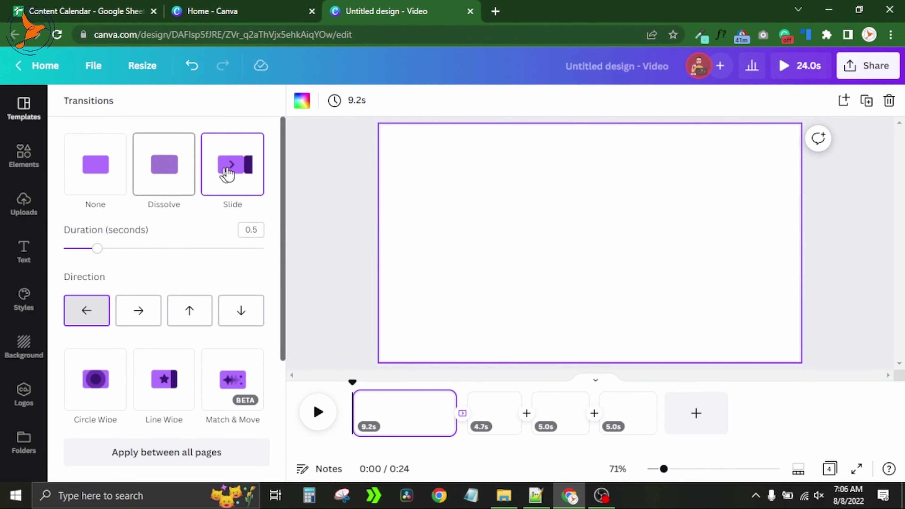
click(95, 174)
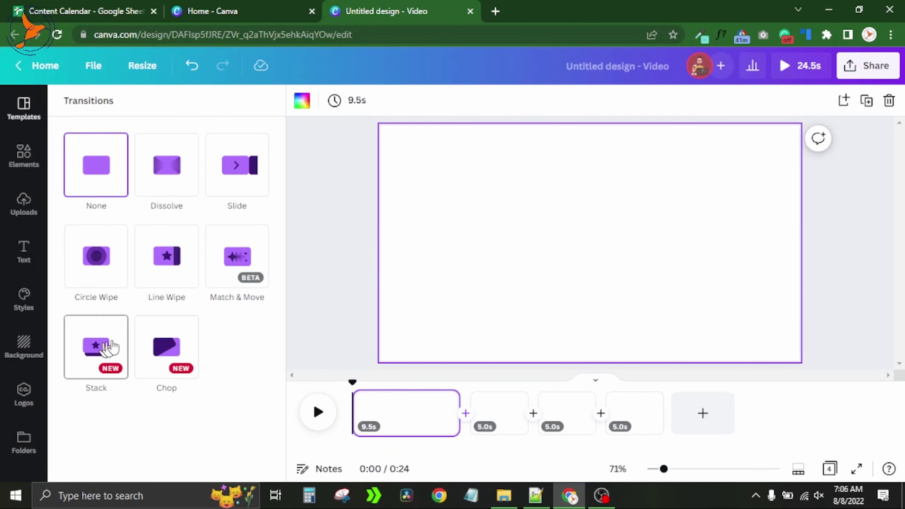
click(203, 334)
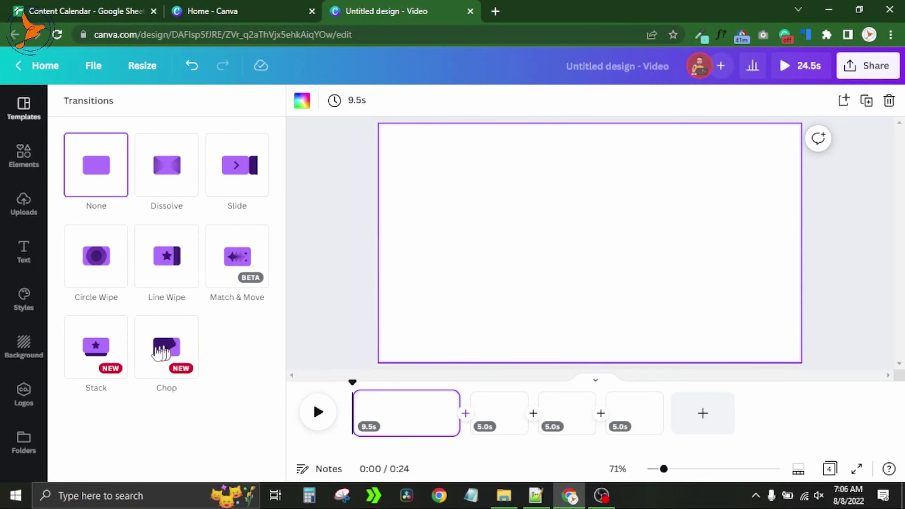
click(309, 299)
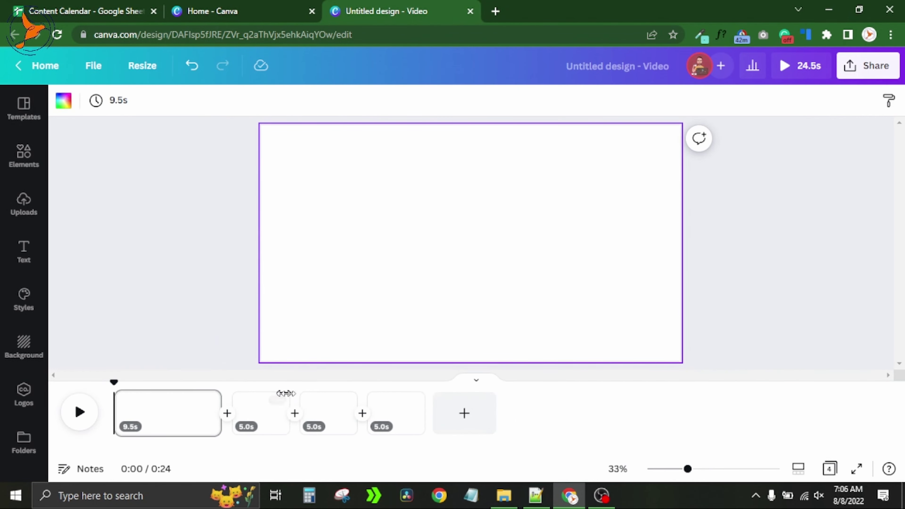
Select page 2 and insert a fifth blank 5-second page after it, totalling 29.5 seconds
mouse_move(242, 410)
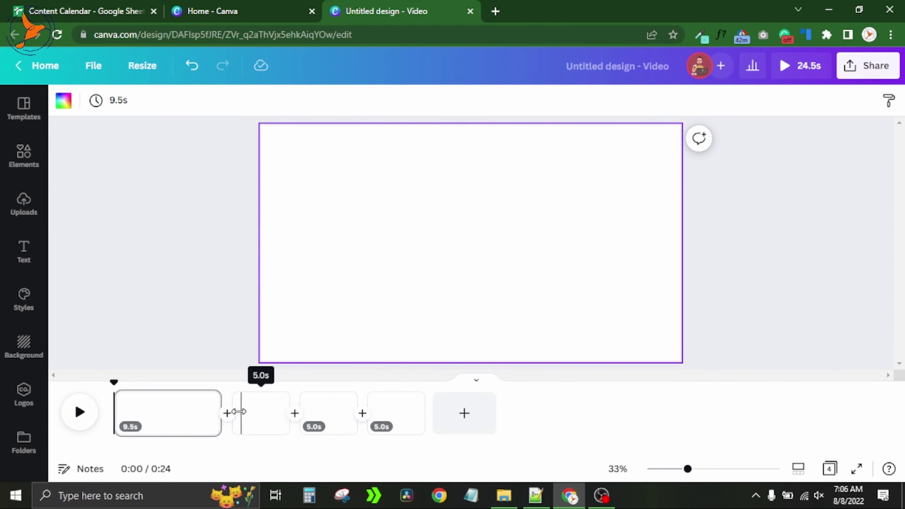
click(234, 352)
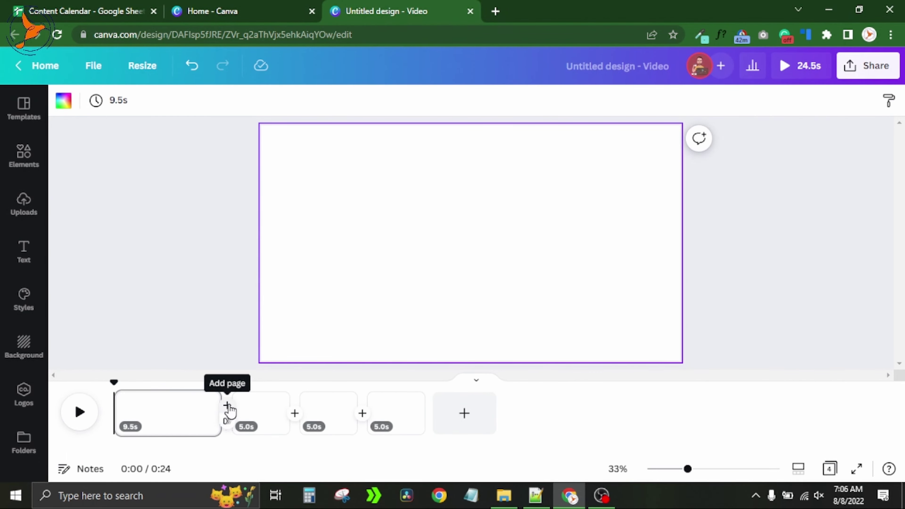
click(234, 367)
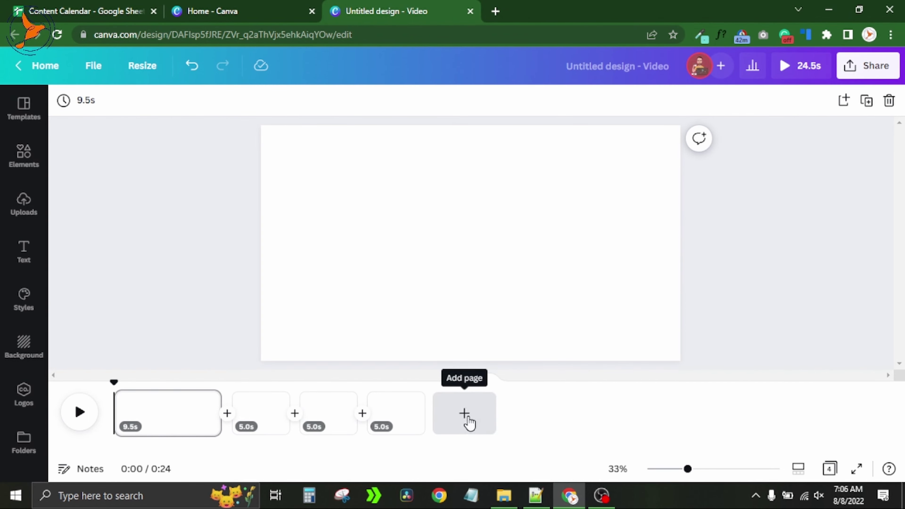
click(657, 367)
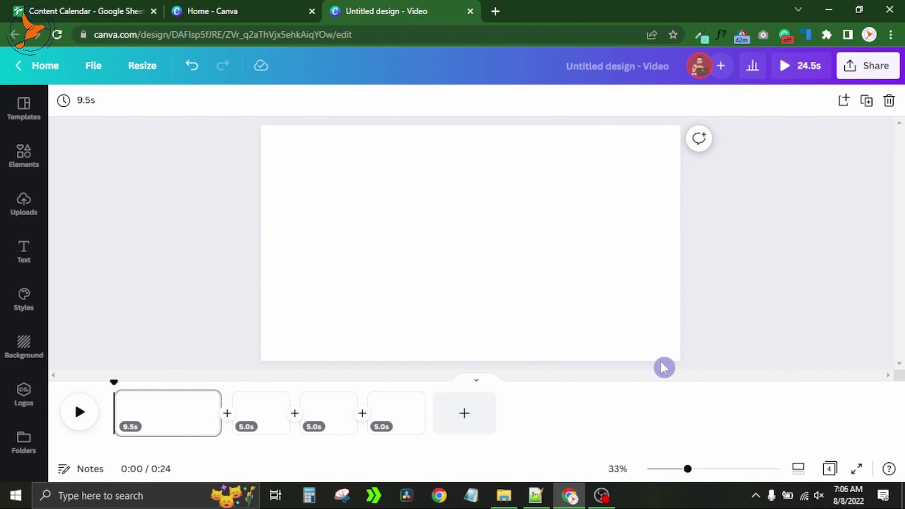
click(172, 421)
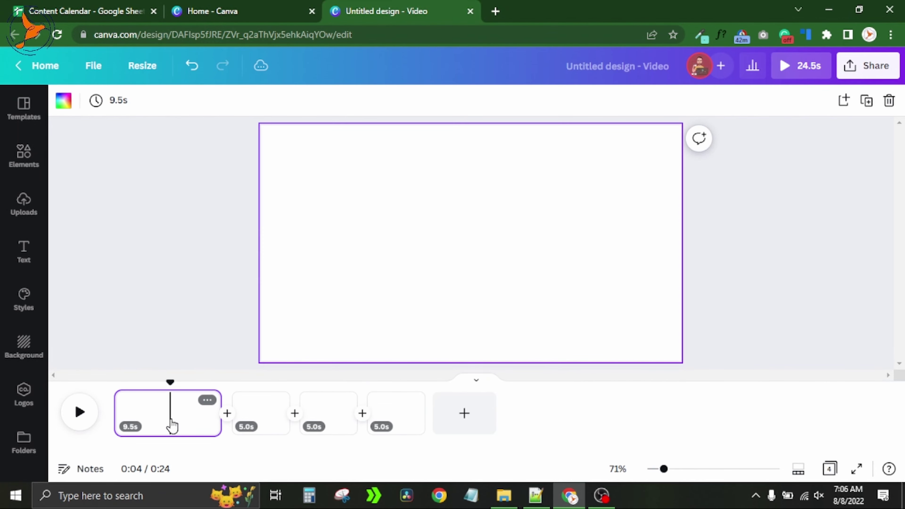
click(263, 417)
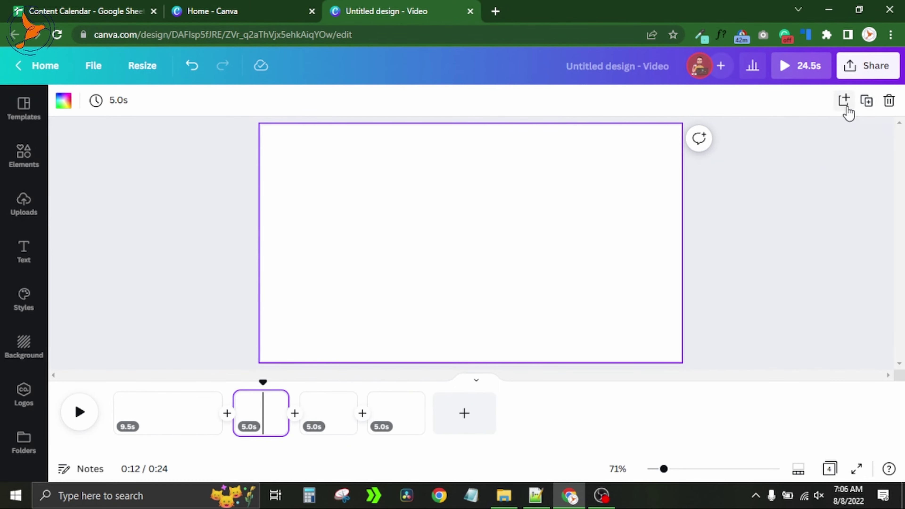
click(844, 100)
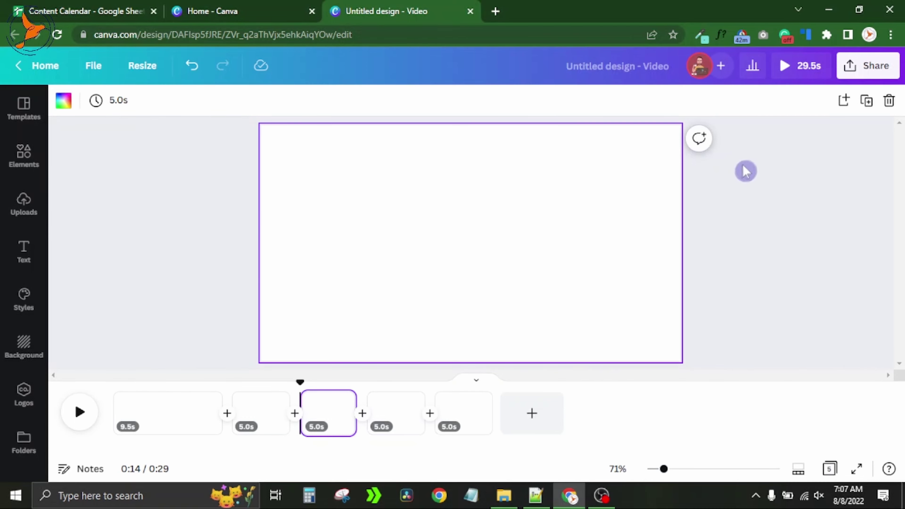
click(700, 139)
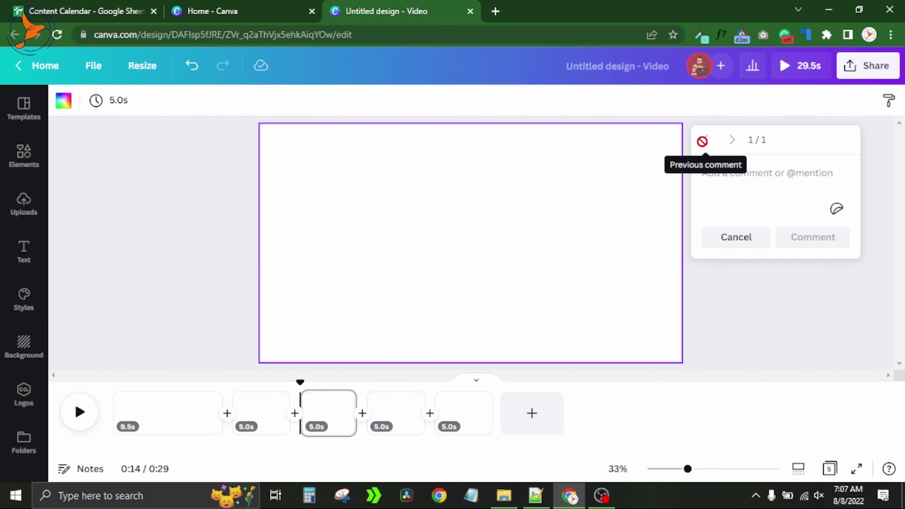
click(735, 182)
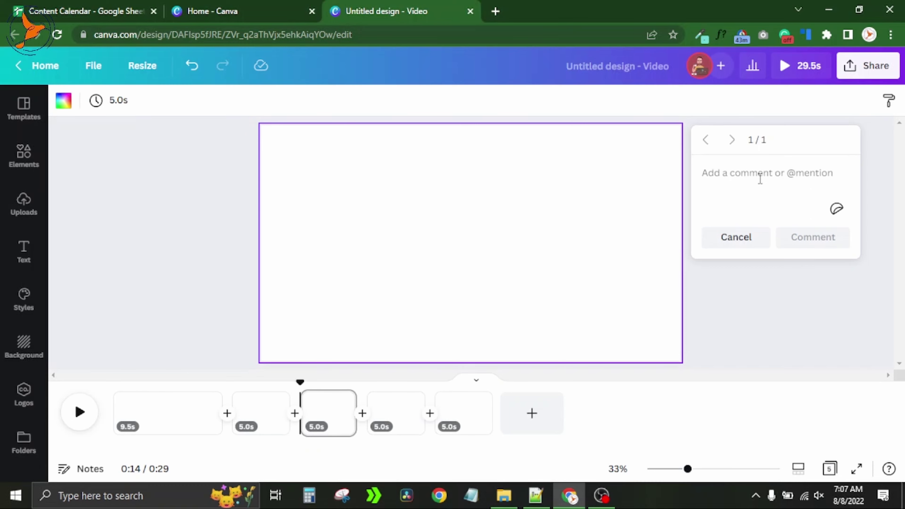
text(@)
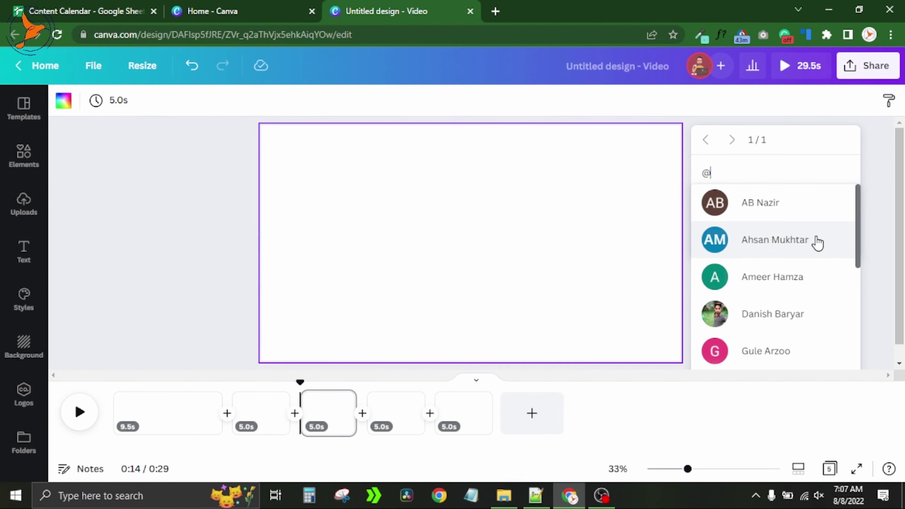
click(767, 244)
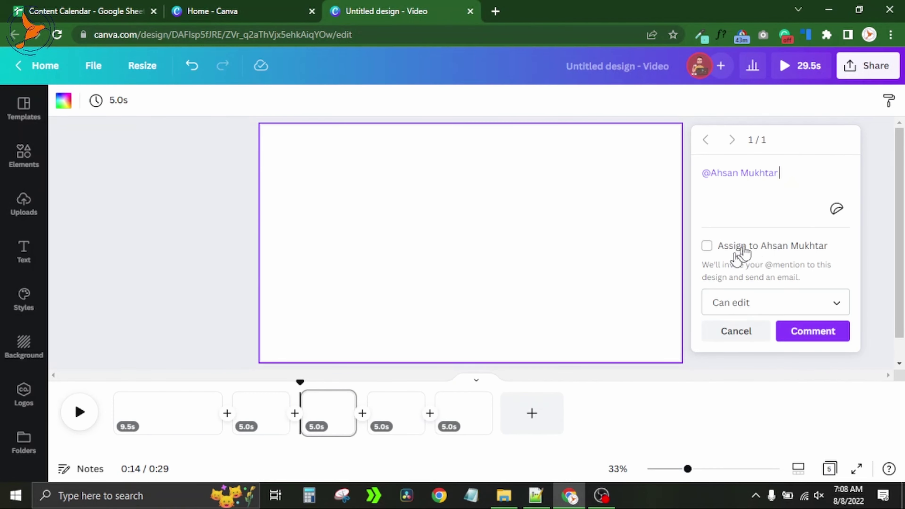
click(777, 210)
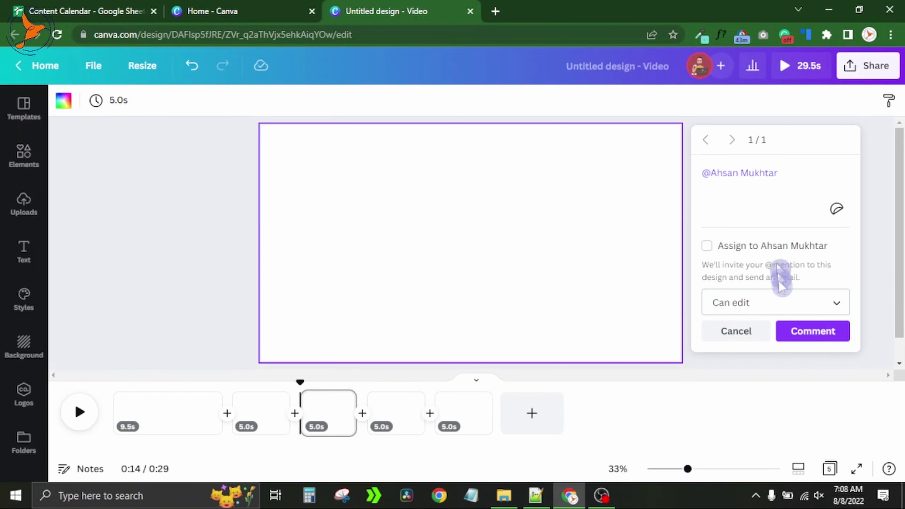
click(782, 303)
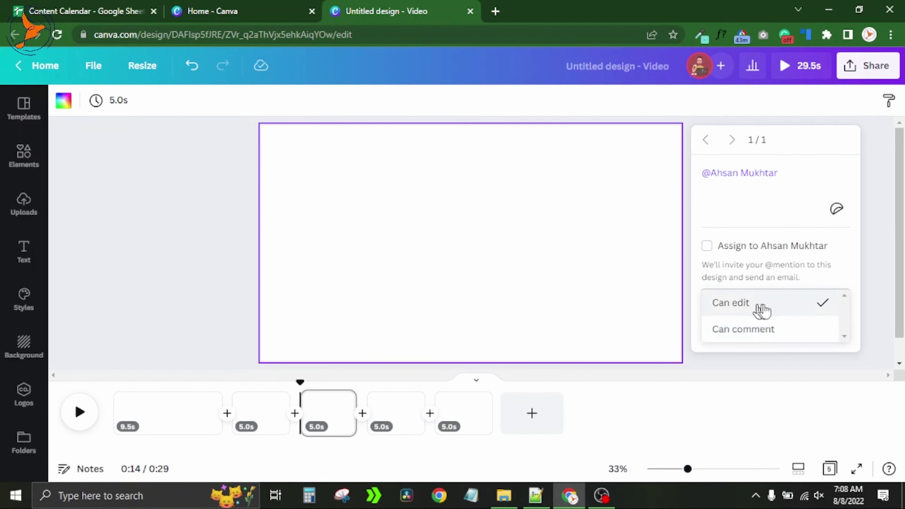
click(802, 180)
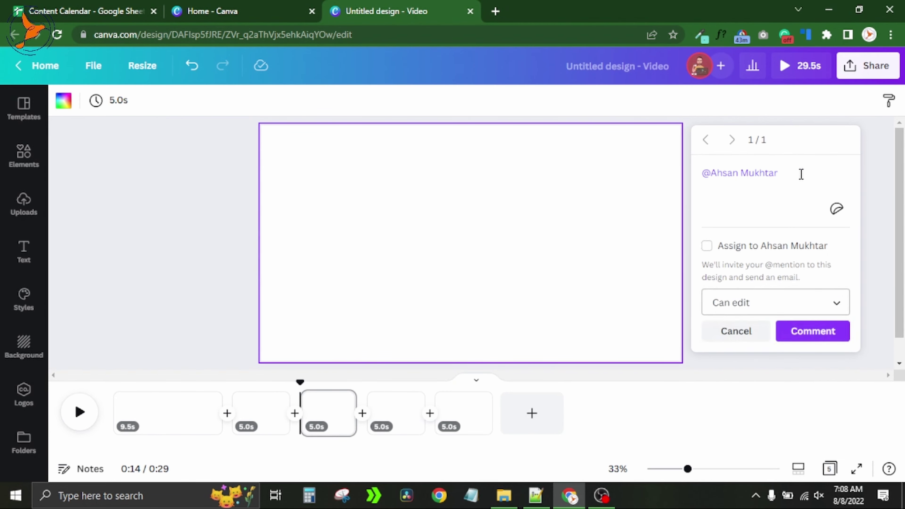
drag(790, 172, 705, 168)
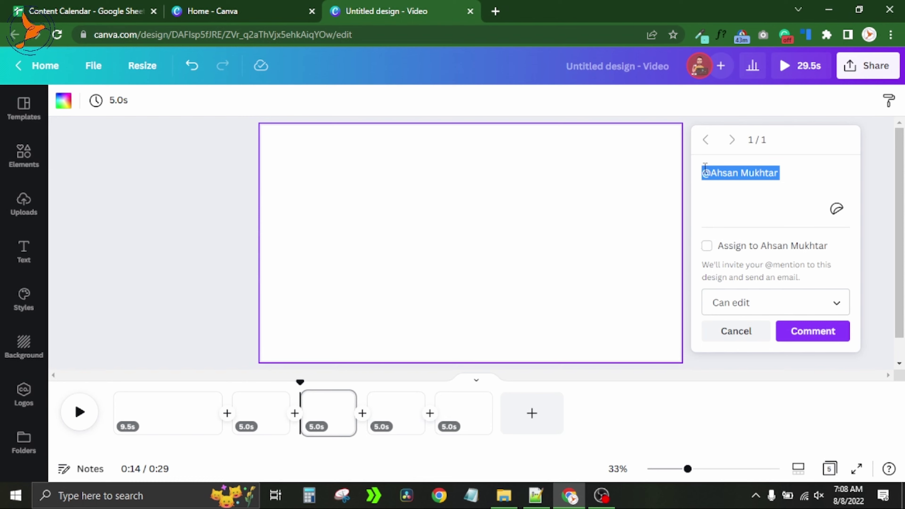
key(BackSpace)
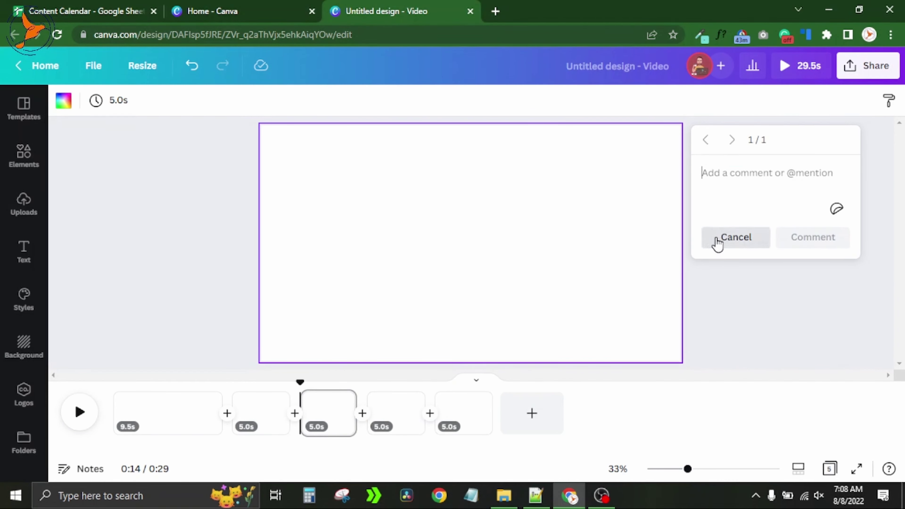
click(717, 240)
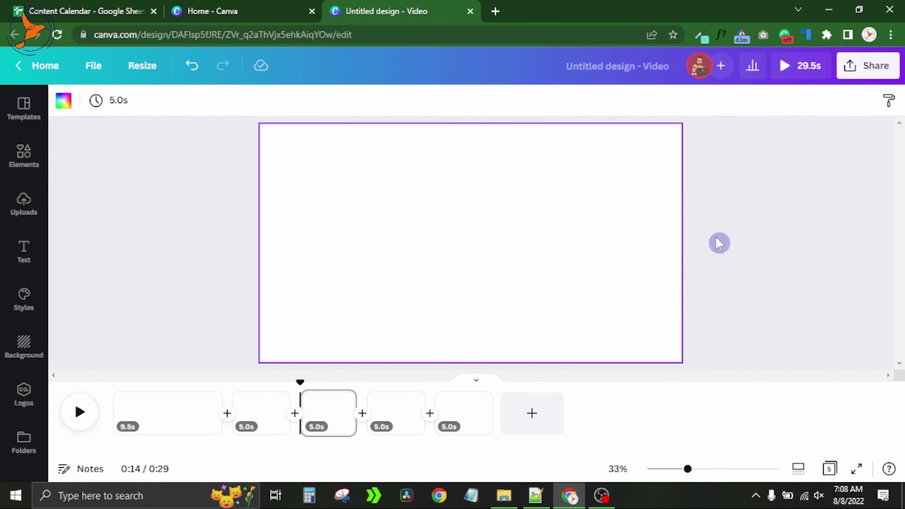
Set the page timing to 6.5s and apply it to all five pages for 32.5 seconds
click(761, 231)
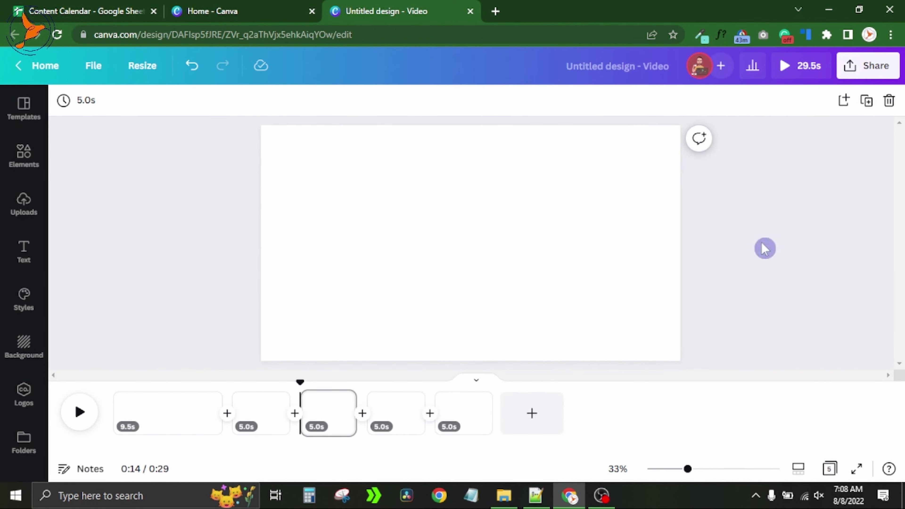
click(85, 104)
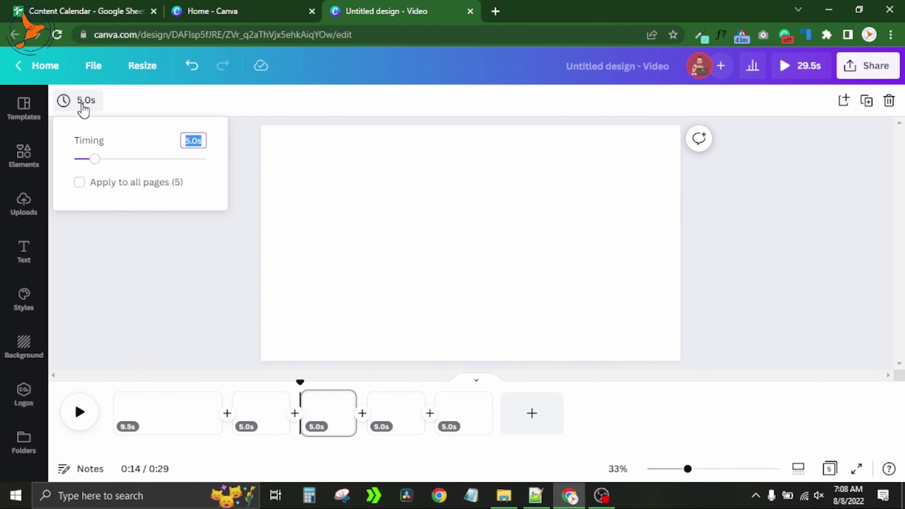
mouse_move(94, 159)
mouse_down()
mouse_move(135, 162)
mouse_move(101, 163)
mouse_up()
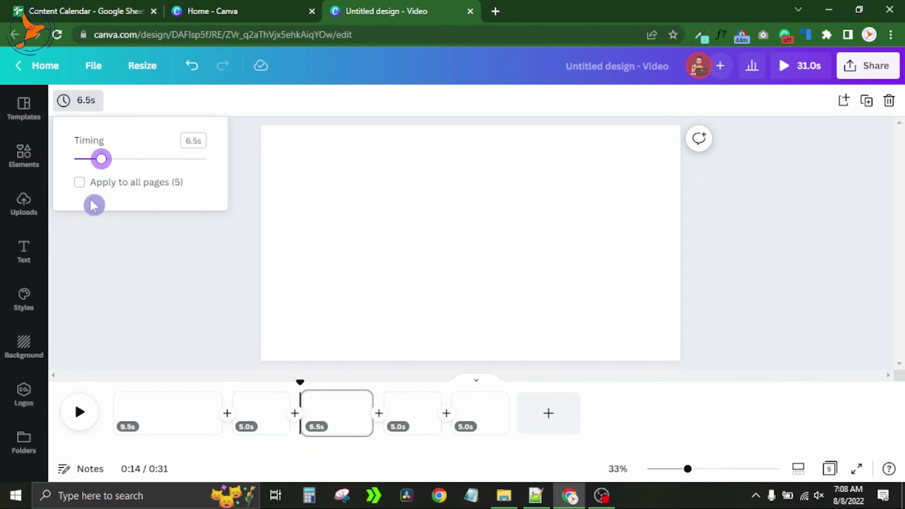
click(80, 182)
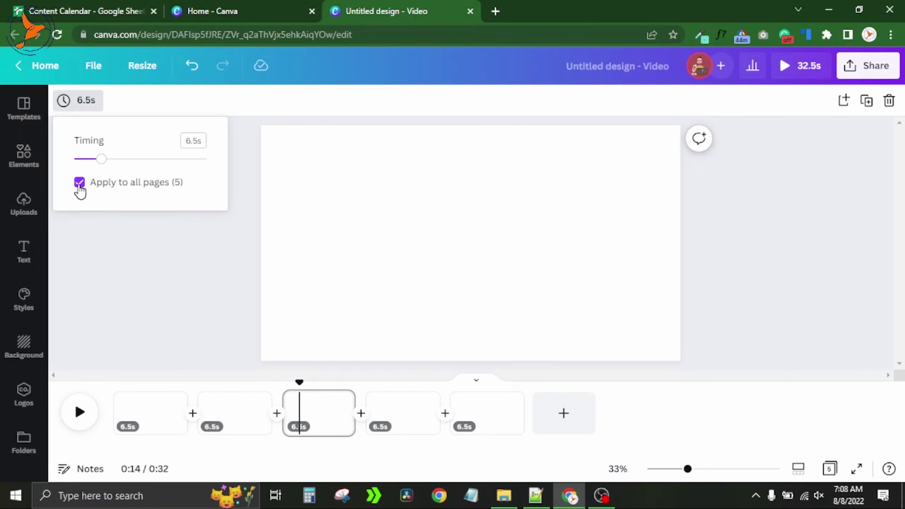
click(80, 183)
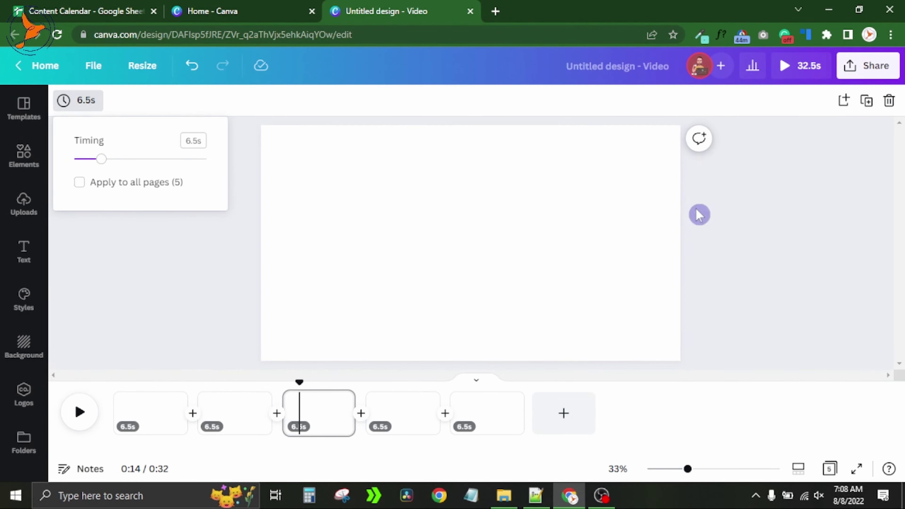
click(780, 197)
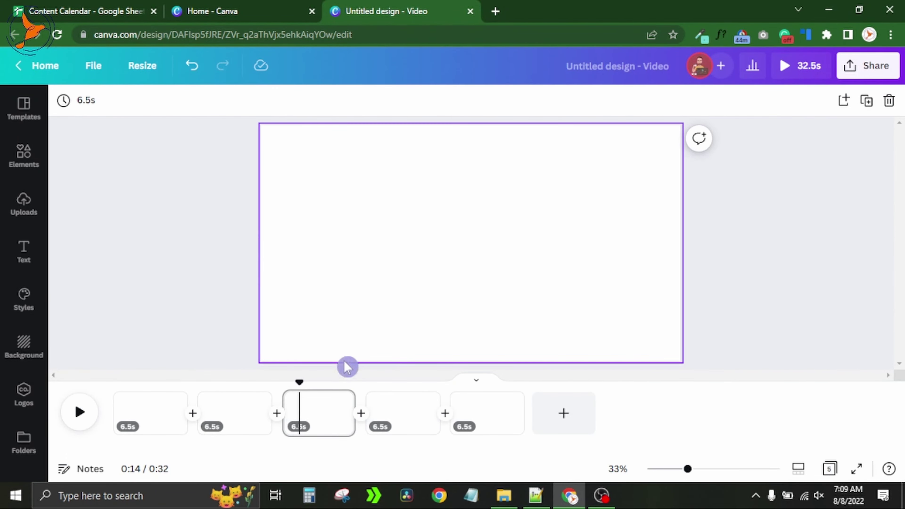
Delete page 3 and the other extra pages, leaving one 6.5-second page
click(322, 420)
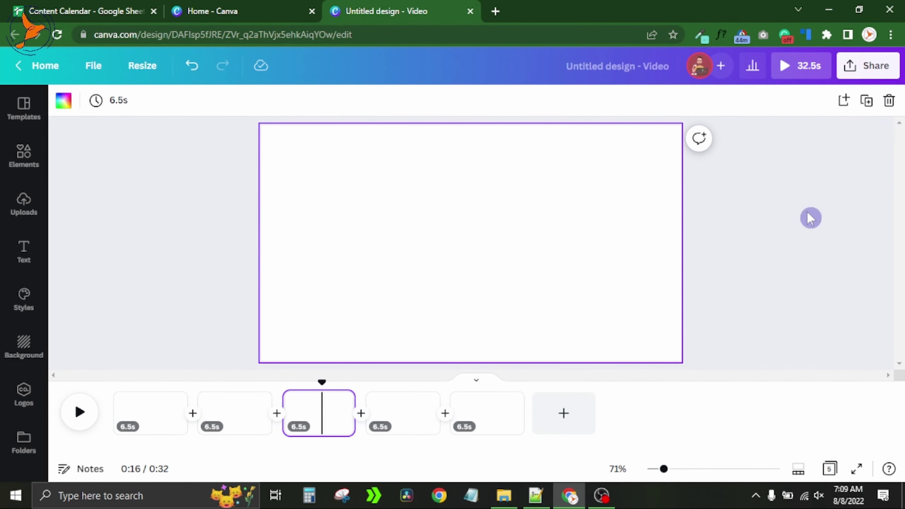
click(886, 106)
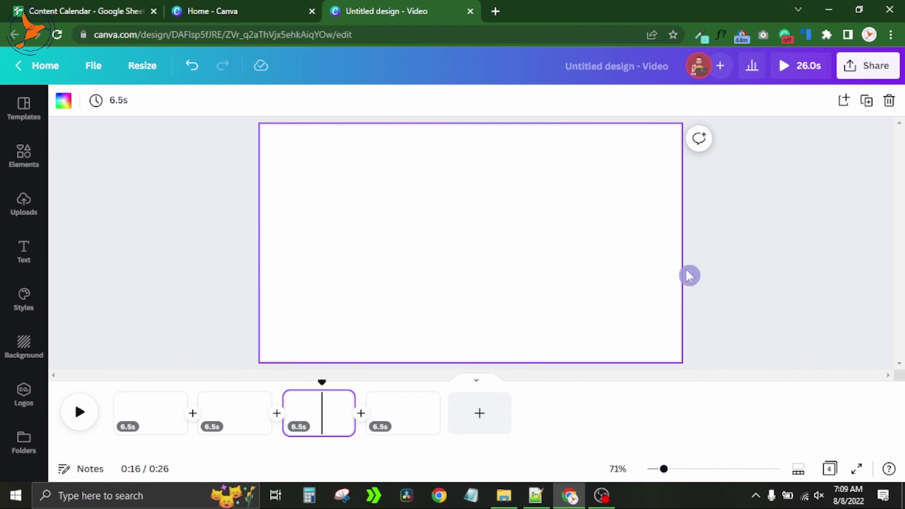
key(Delete)
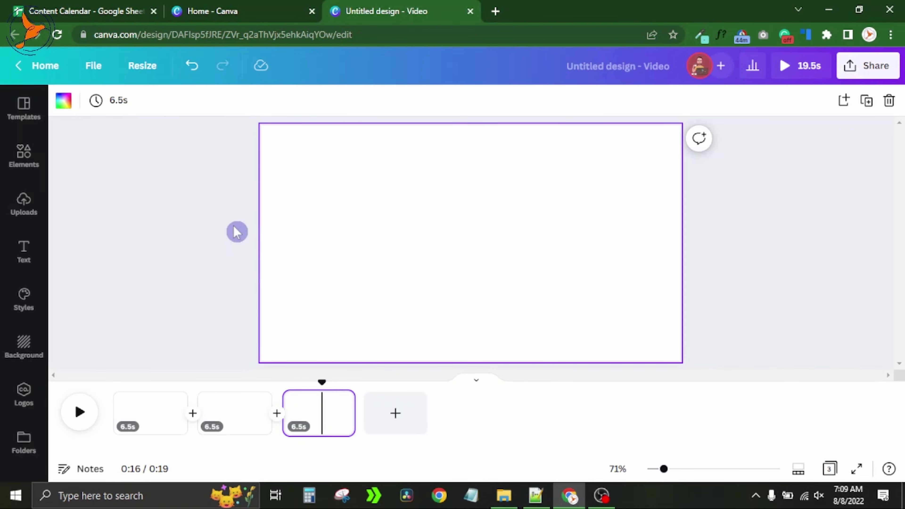
key(Delete)
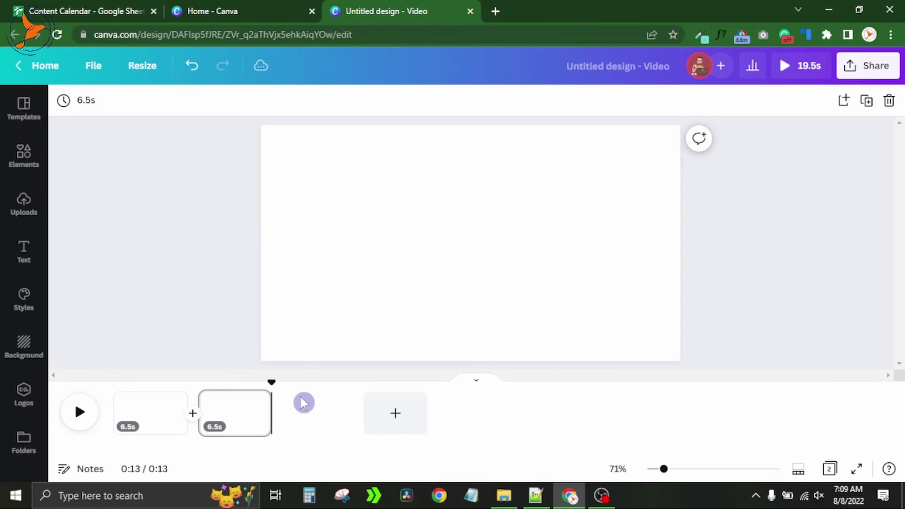
key(Delete)
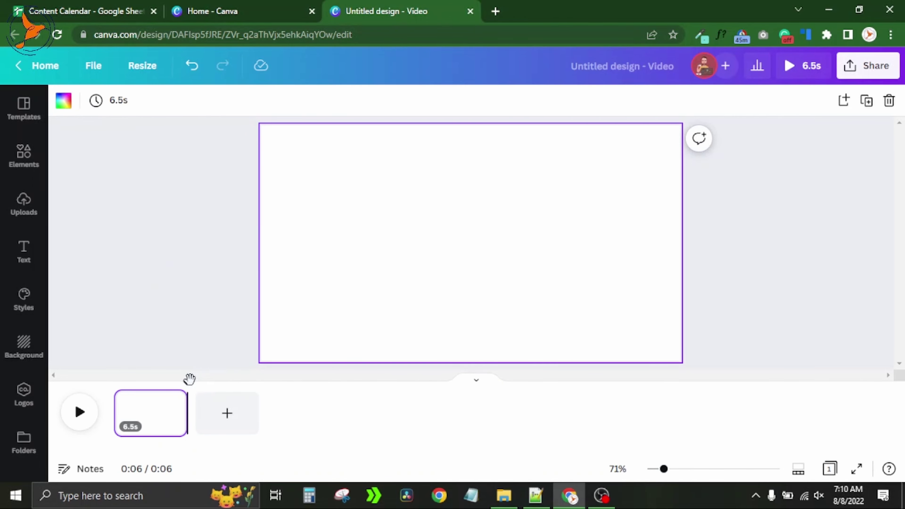
Shorten the blank page to 3.1 seconds by dragging its end on the timeline
drag(188, 378, 110, 385)
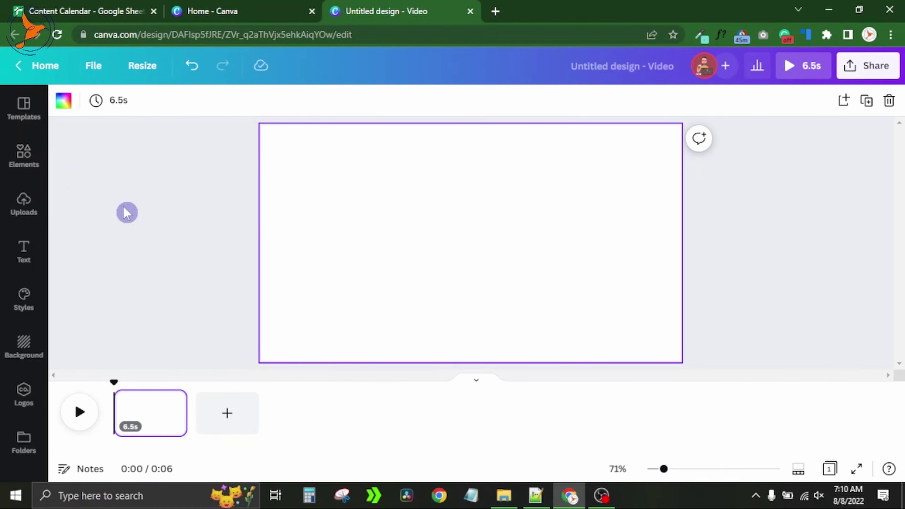
mouse_move(185, 410)
drag(184, 411, 146, 409)
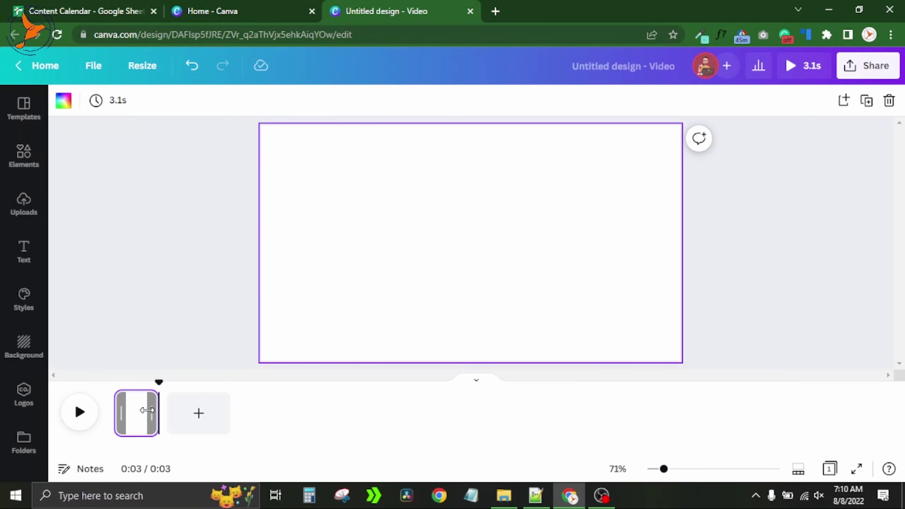
click(112, 104)
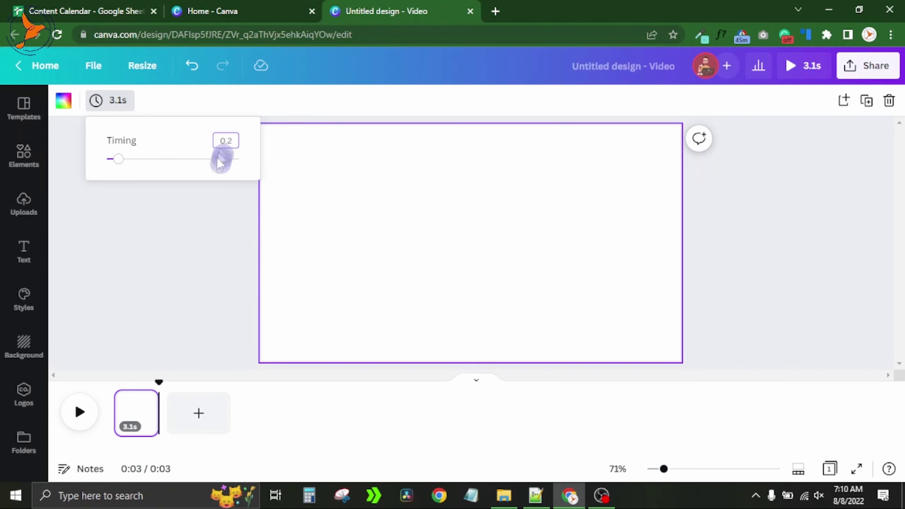
click(210, 212)
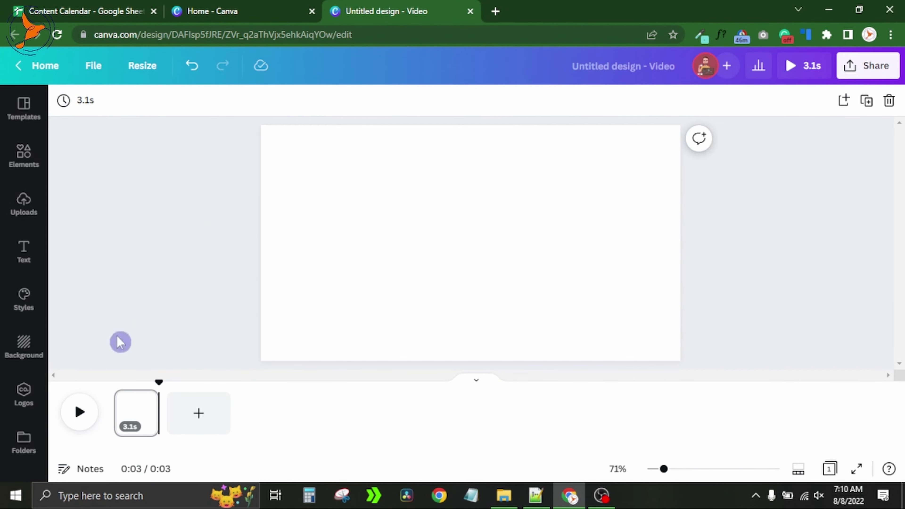
Set the page duration to the 0.2-second minimum in the Timing control
click(83, 103)
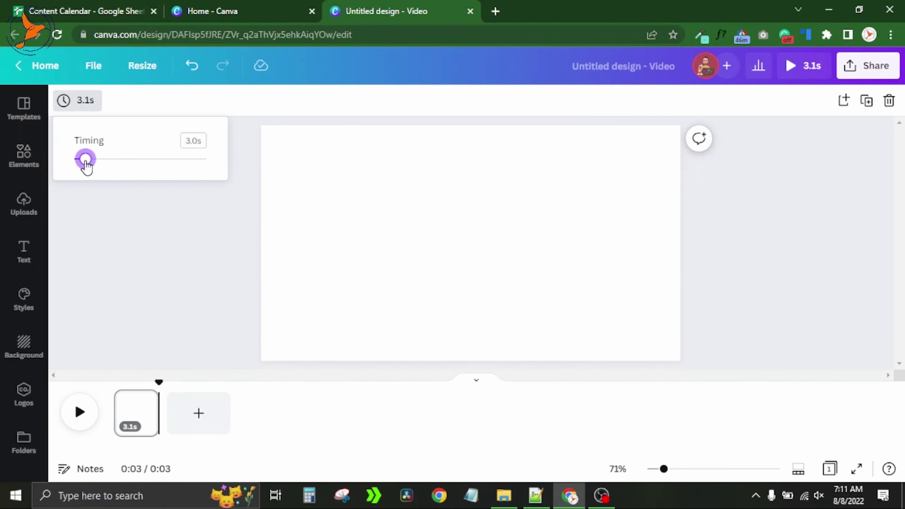
drag(84, 164, 81, 164)
click(189, 140)
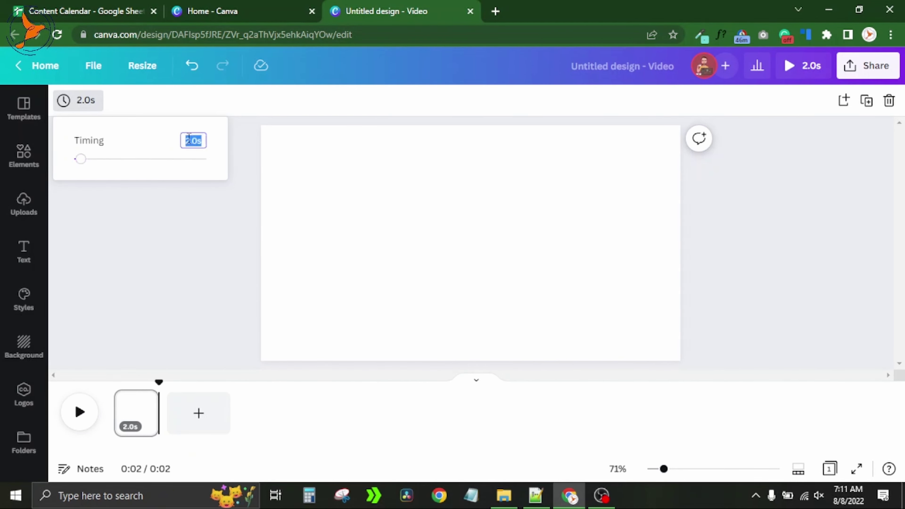
key(Return)
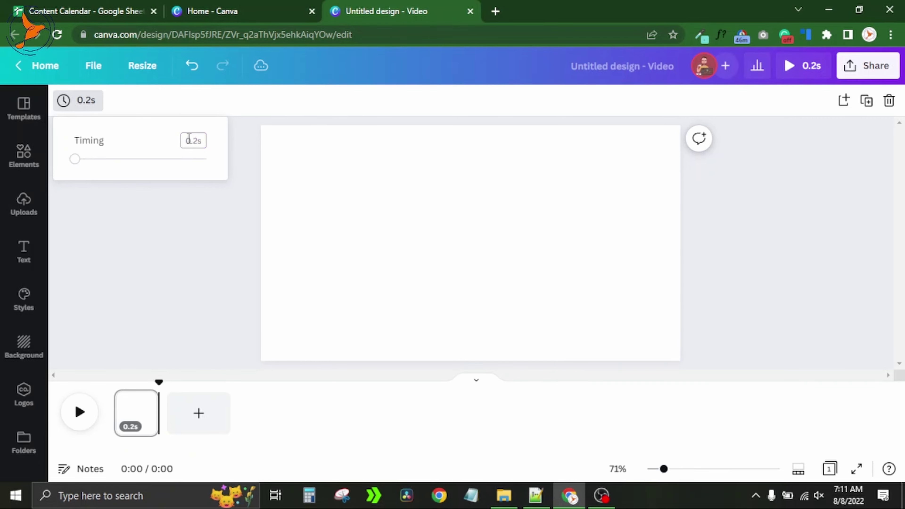
click(179, 283)
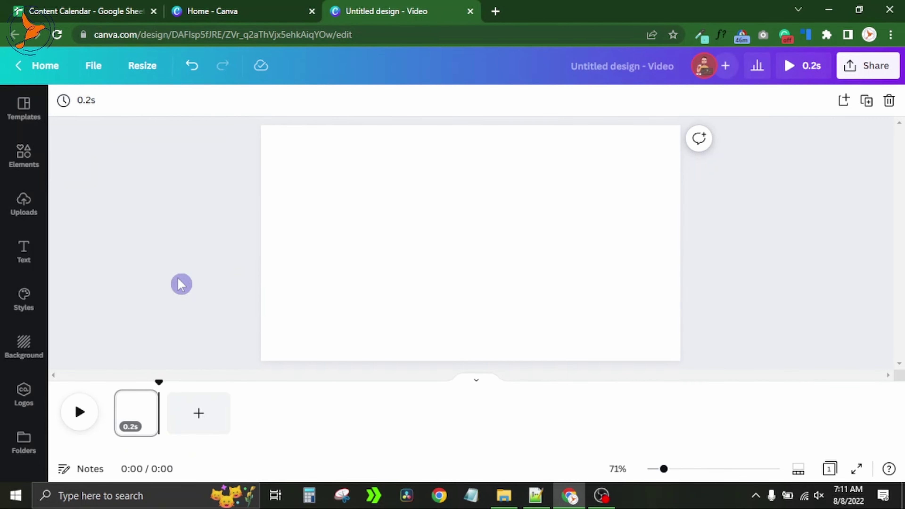
click(130, 410)
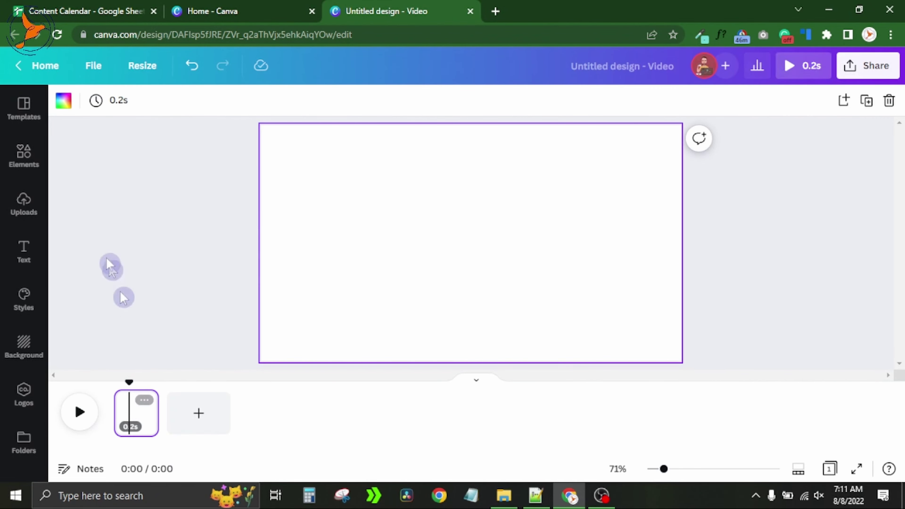
Insert the uploaded Kung Fu Panda image and enlarge it to about 1,331 × 885
click(23, 202)
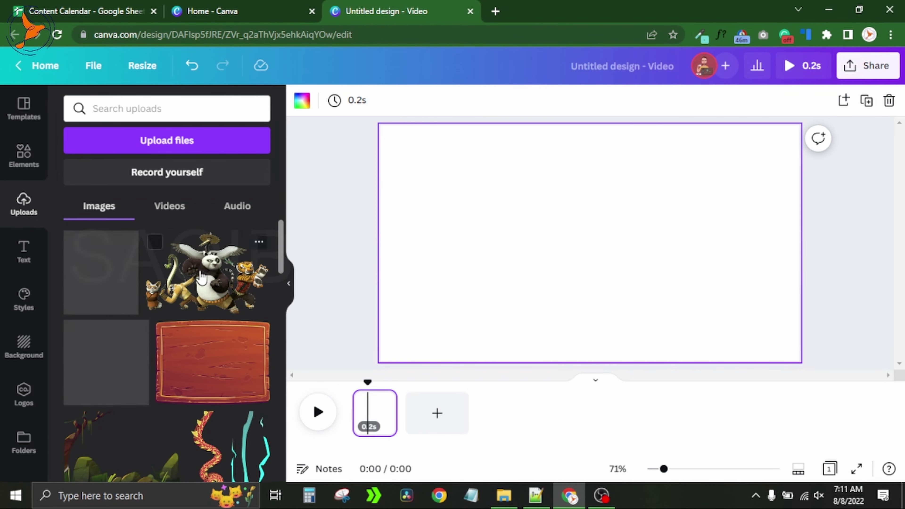
click(288, 284)
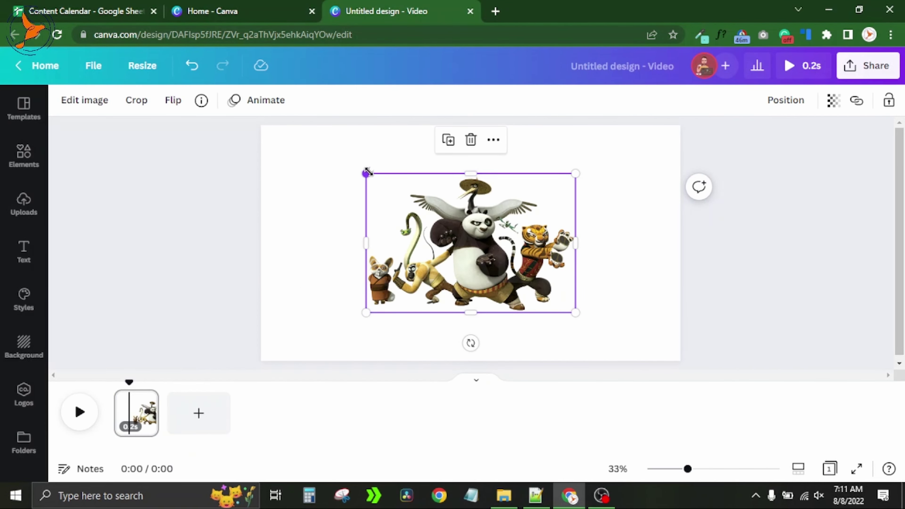
drag(368, 172, 285, 121)
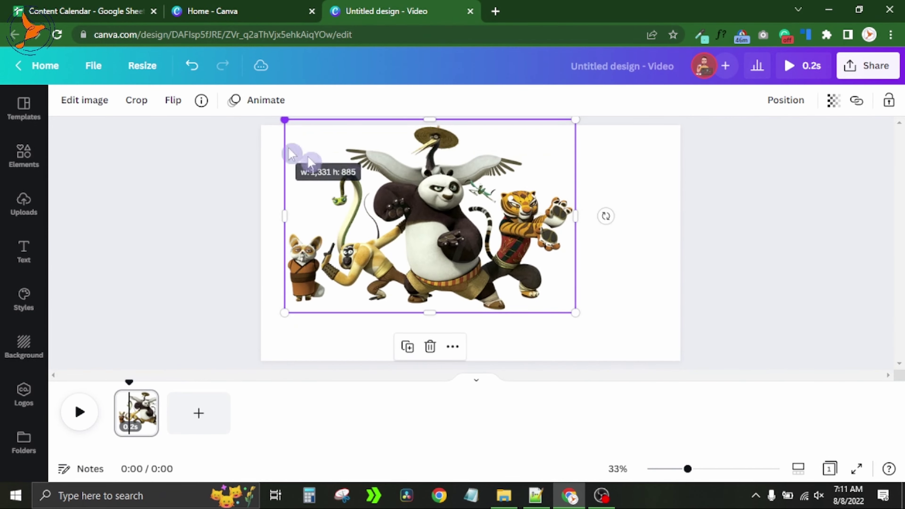
Resize the Kung Fu Panda image to about 1,258 × 836 and centre it on the page
mouse_move(575, 314)
mouse_down()
mouse_move(646, 337)
mouse_move(620, 311)
mouse_move(576, 303)
mouse_up()
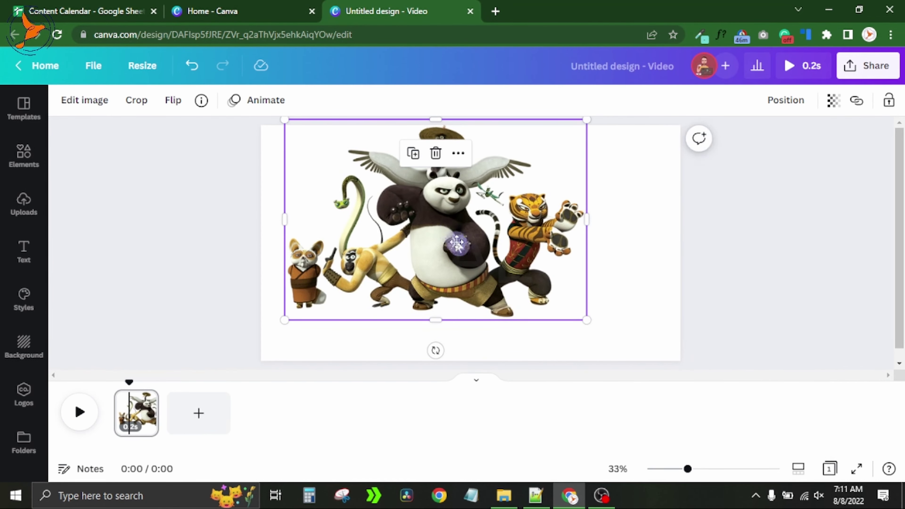
drag(446, 224, 470, 256)
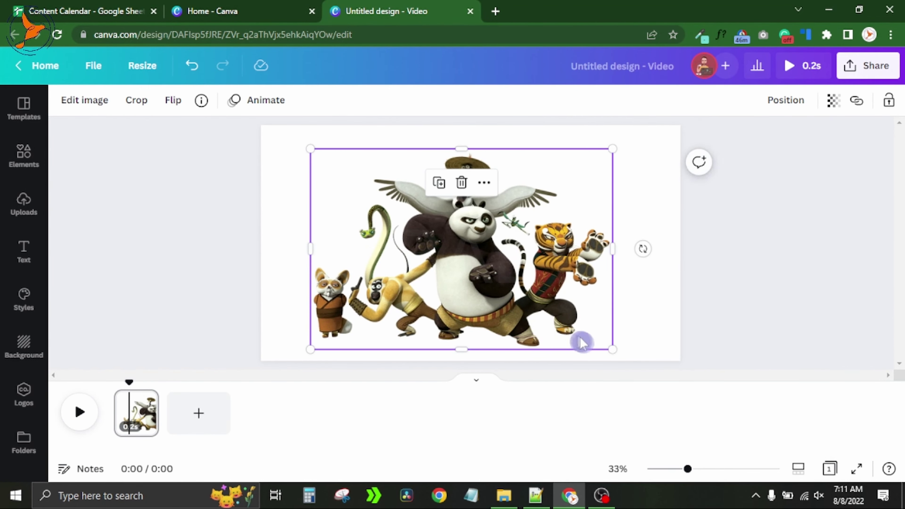
drag(612, 349, 594, 336)
drag(416, 230, 436, 230)
click(224, 227)
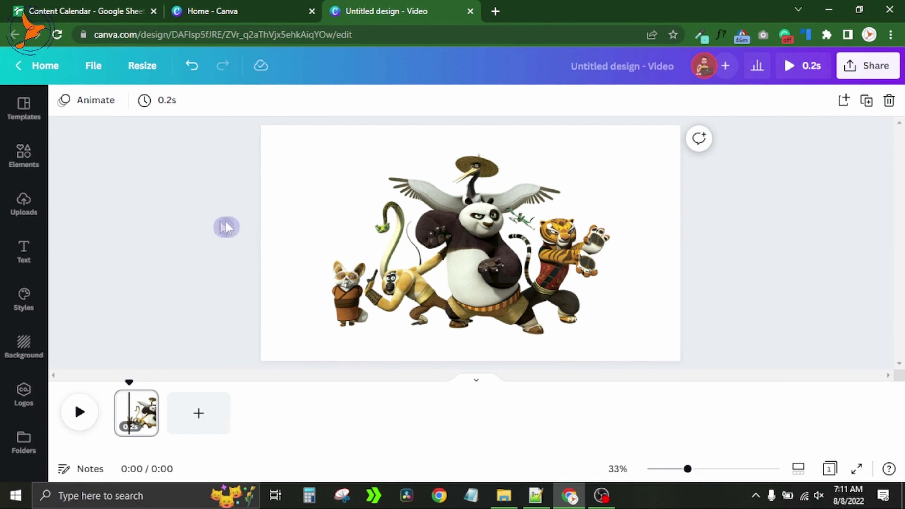
Duplicate the Kung Fu Panda page three times and show the transition choices between pages 1 and 2
click(865, 103)
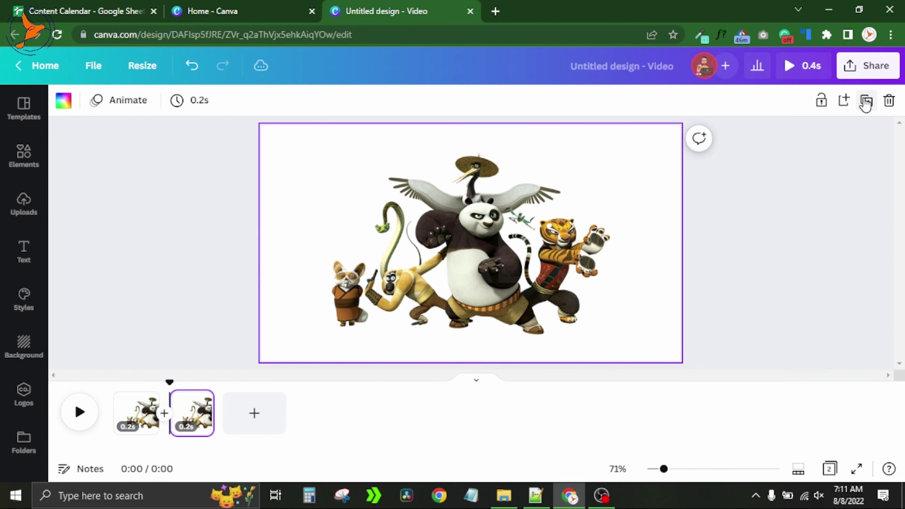
click(865, 102)
click(865, 102)
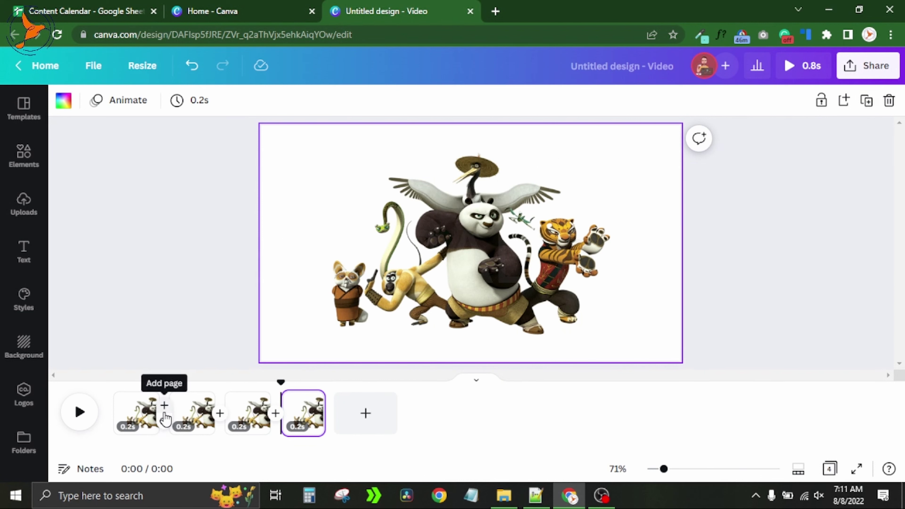
click(163, 422)
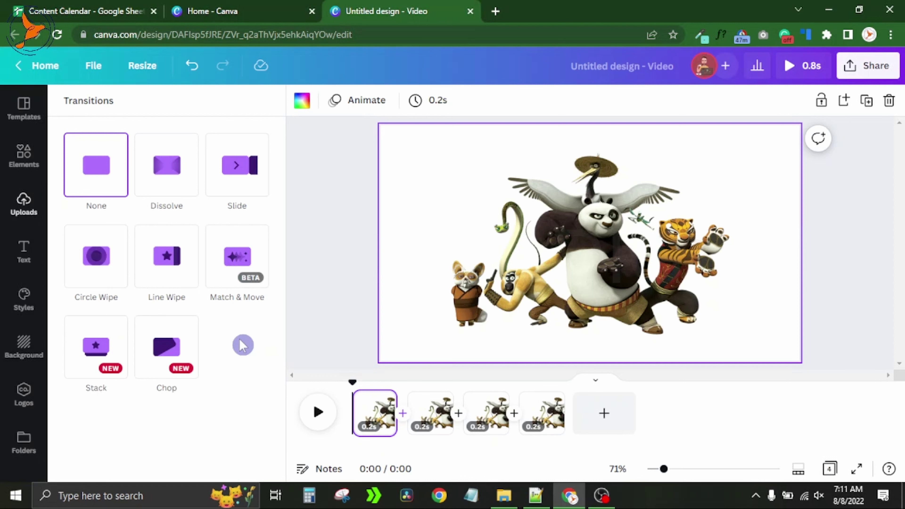
Apply a 0.1-second Dissolve transition between all four pages
click(164, 177)
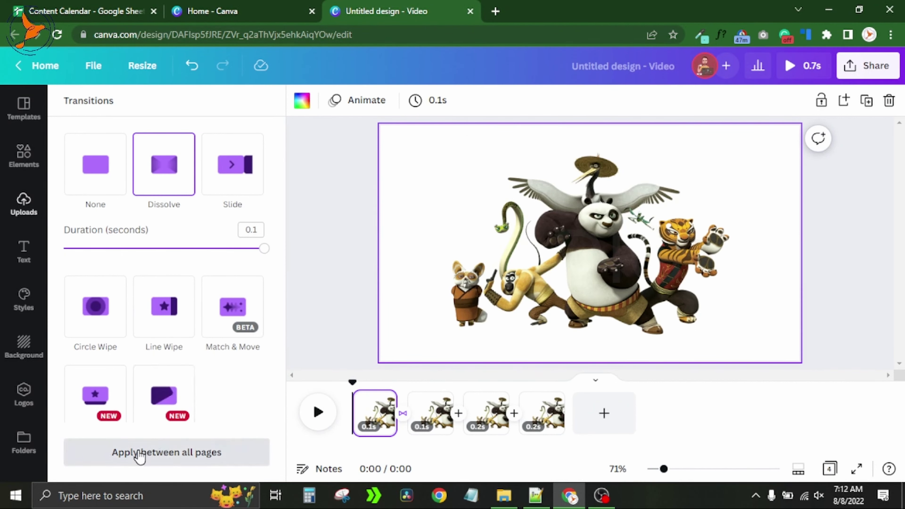
click(185, 457)
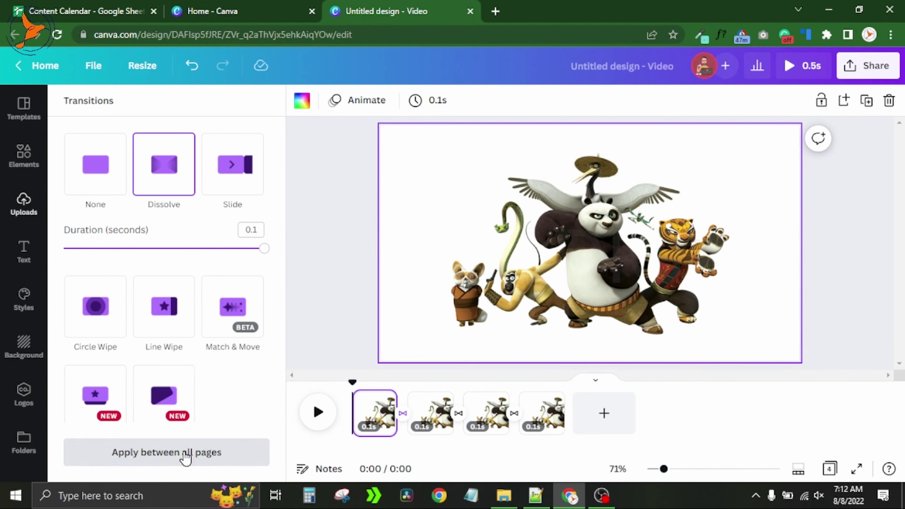
click(302, 318)
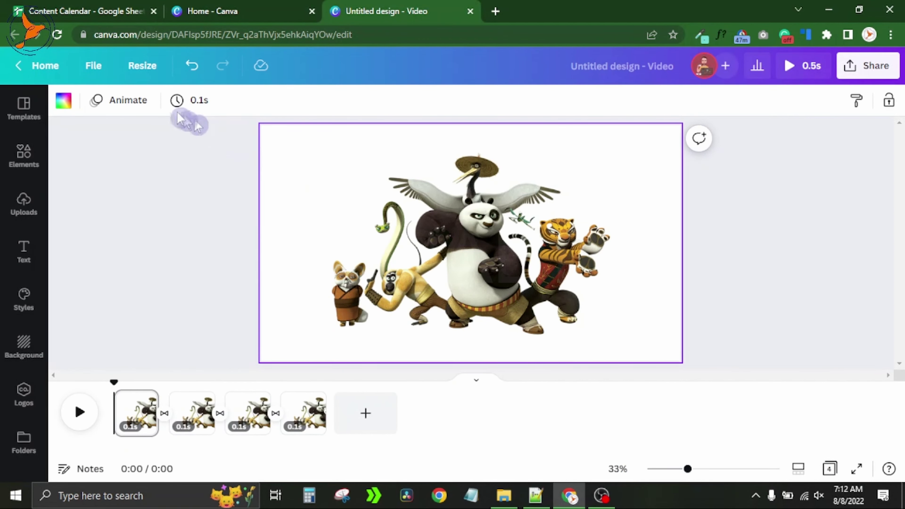
click(132, 123)
Give pages 1–4 dark brown, light beige, brown and grey backgrounds
click(315, 153)
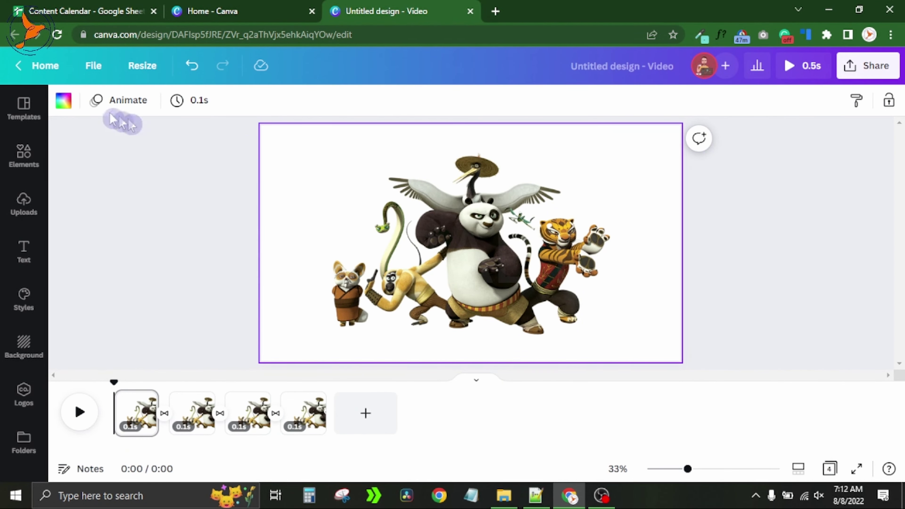
click(63, 102)
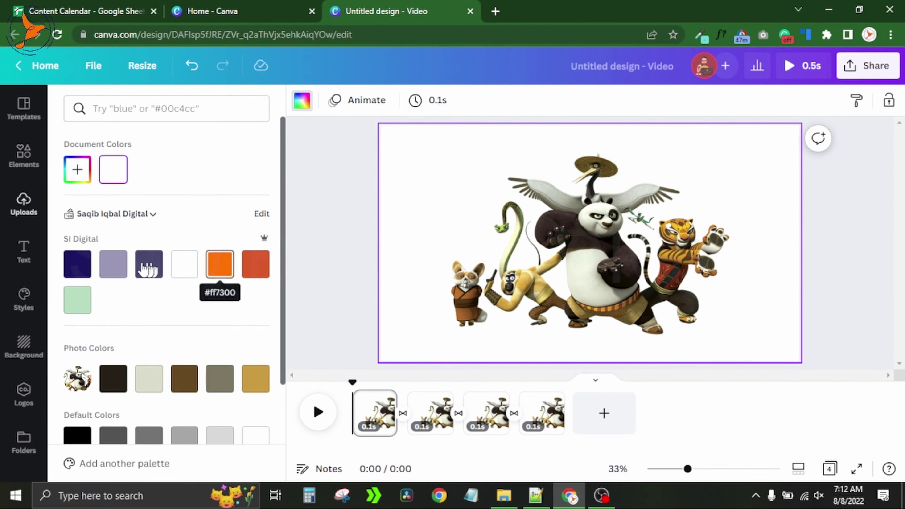
click(113, 380)
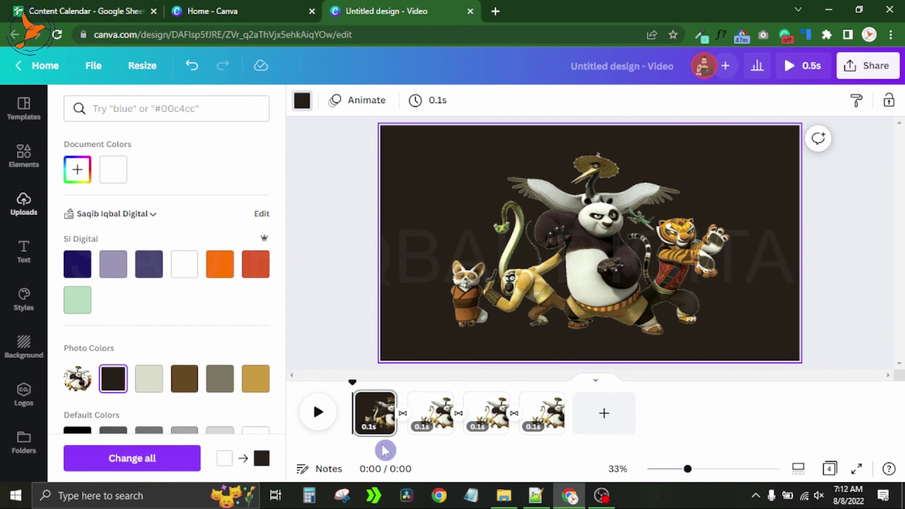
click(430, 407)
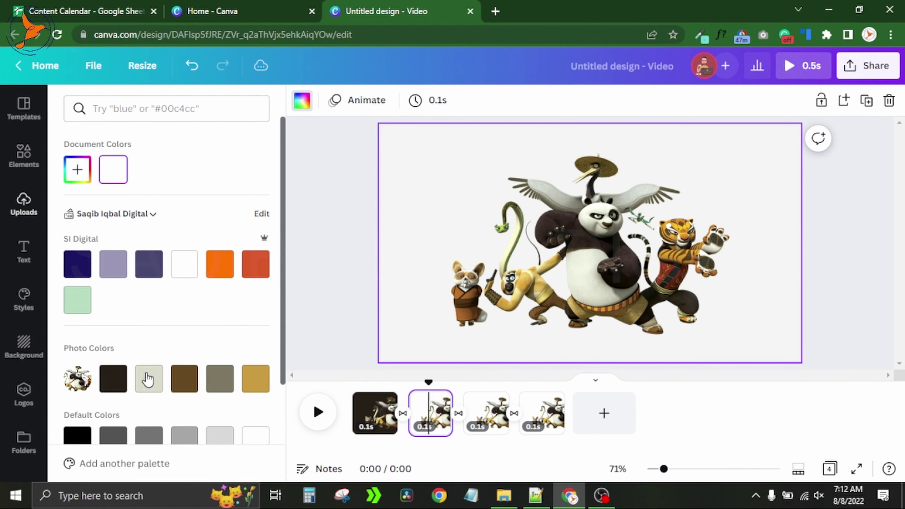
click(149, 379)
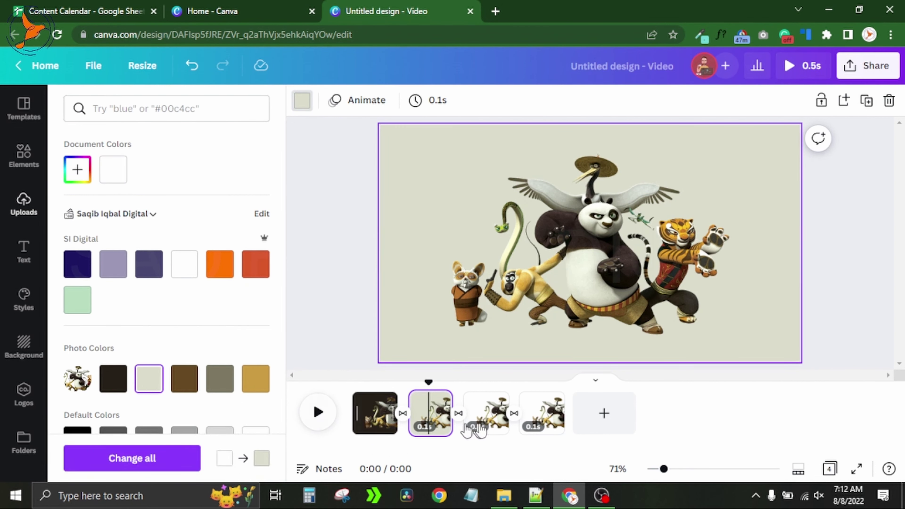
click(480, 413)
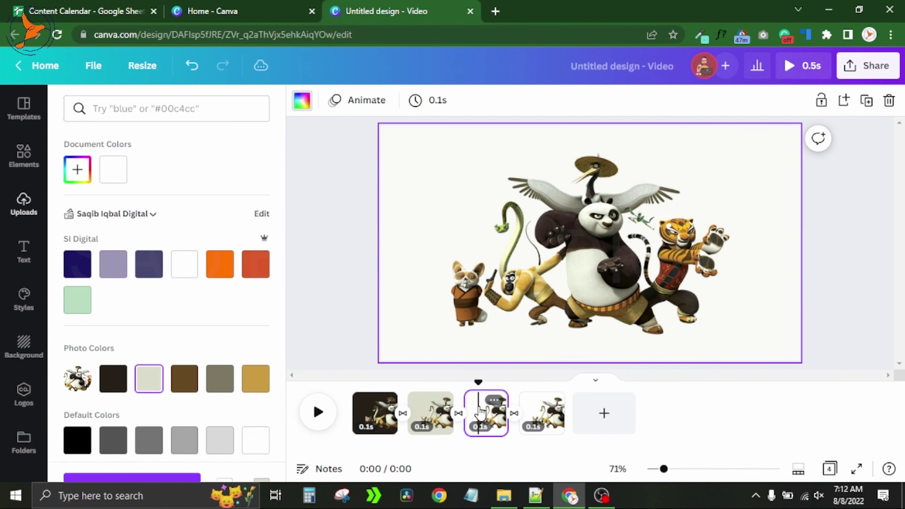
click(192, 385)
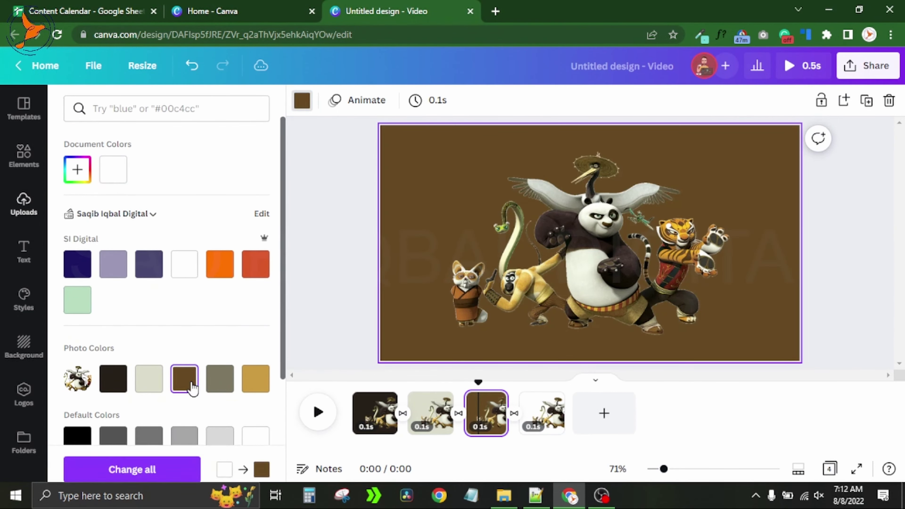
click(541, 413)
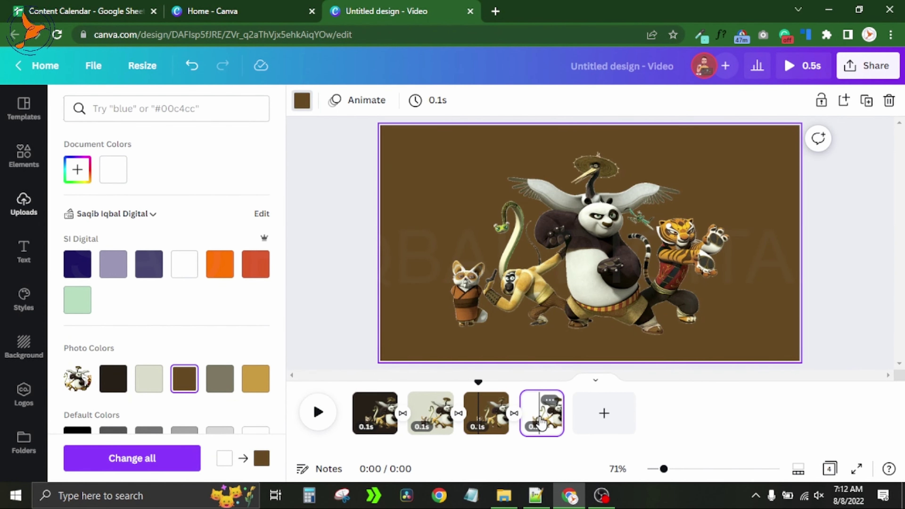
click(220, 380)
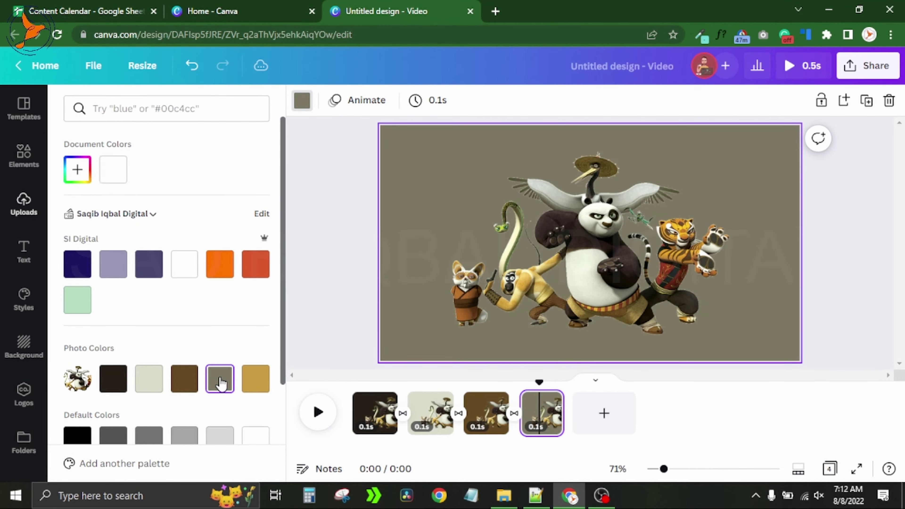
Duplicate page 4 as a fifth page with a gold background
click(865, 102)
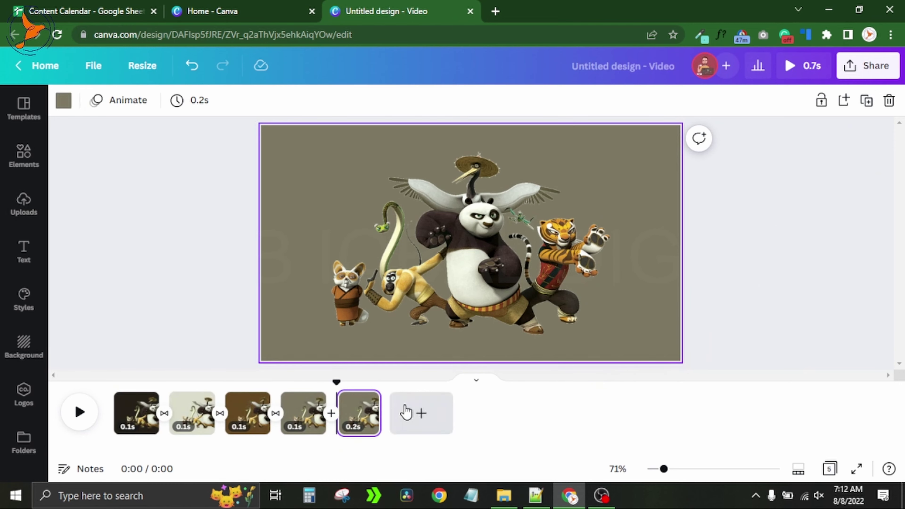
click(148, 153)
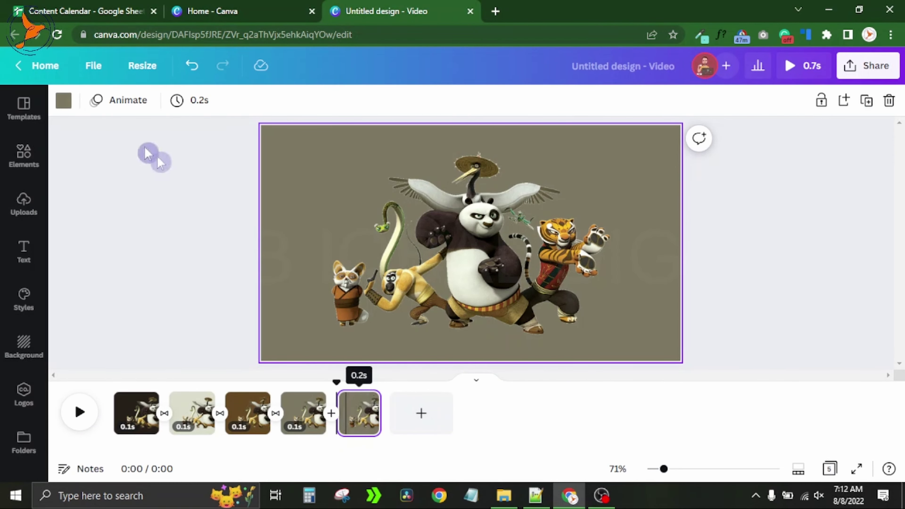
click(66, 107)
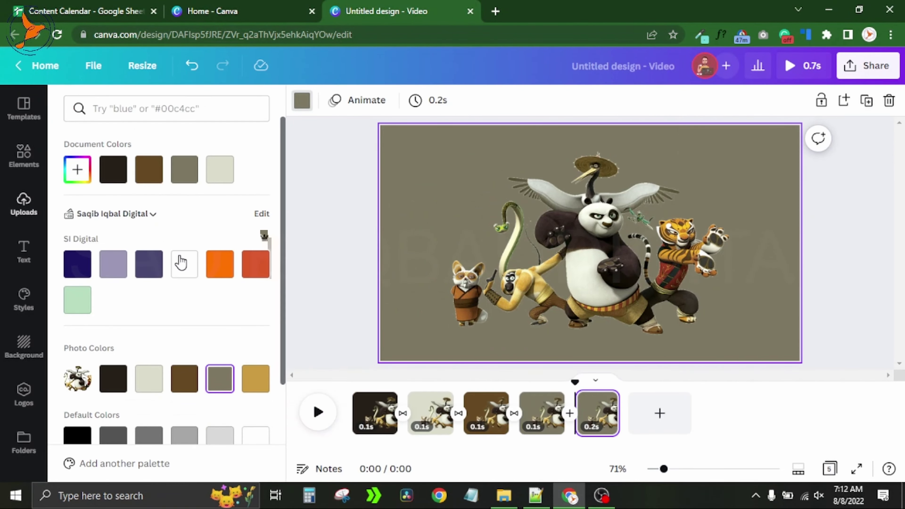
click(256, 378)
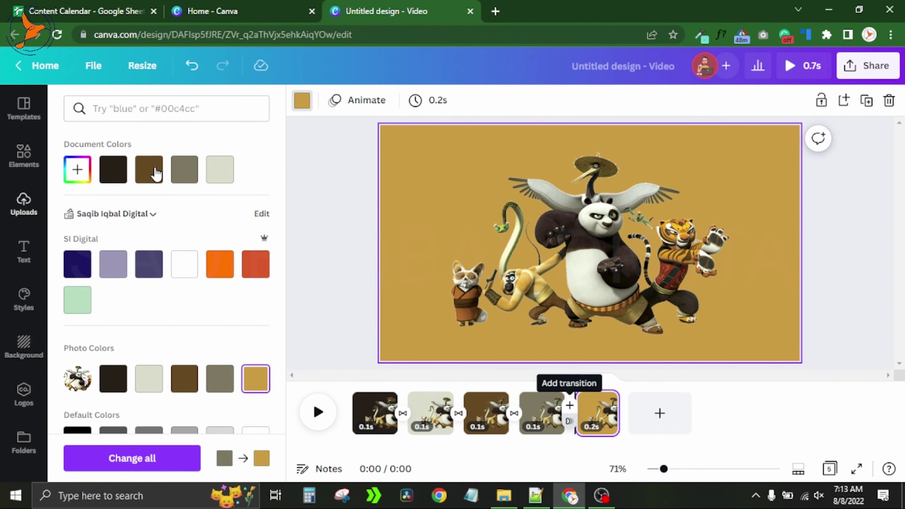
Add a Dissolve transition between pages 4 and 5
click(569, 423)
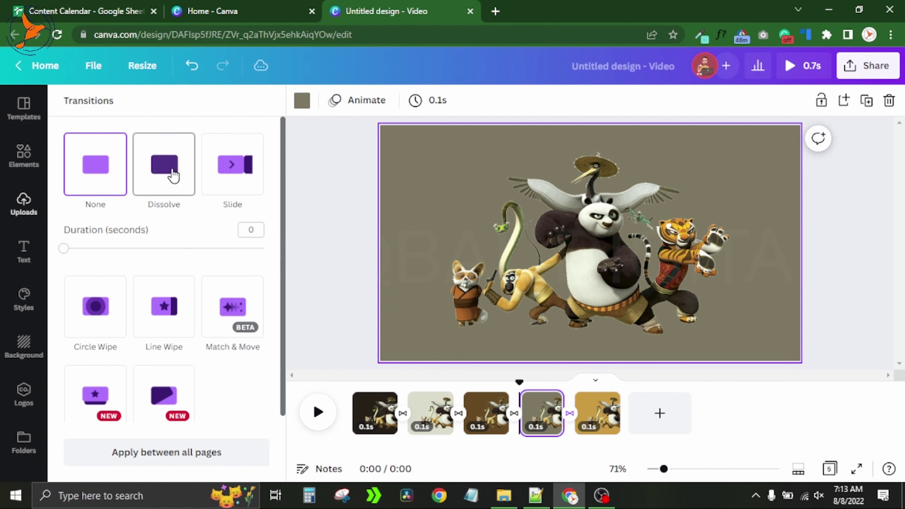
click(172, 171)
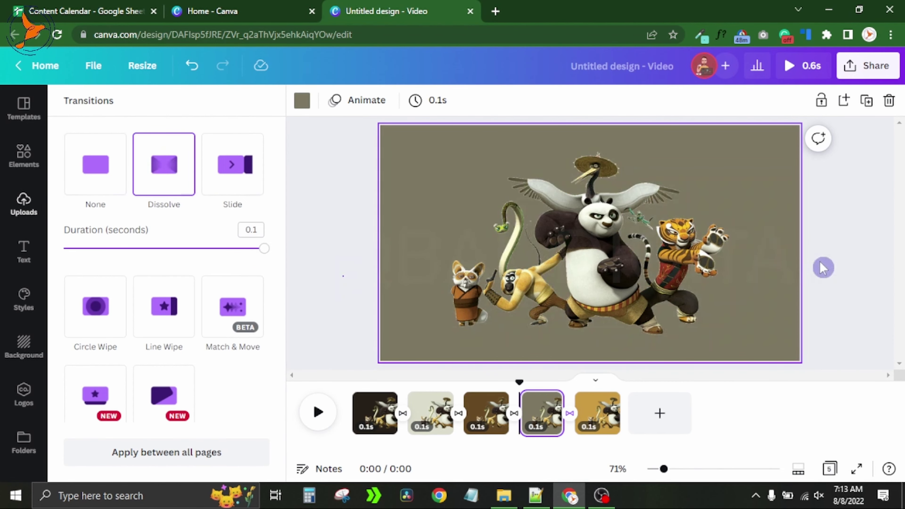
click(822, 267)
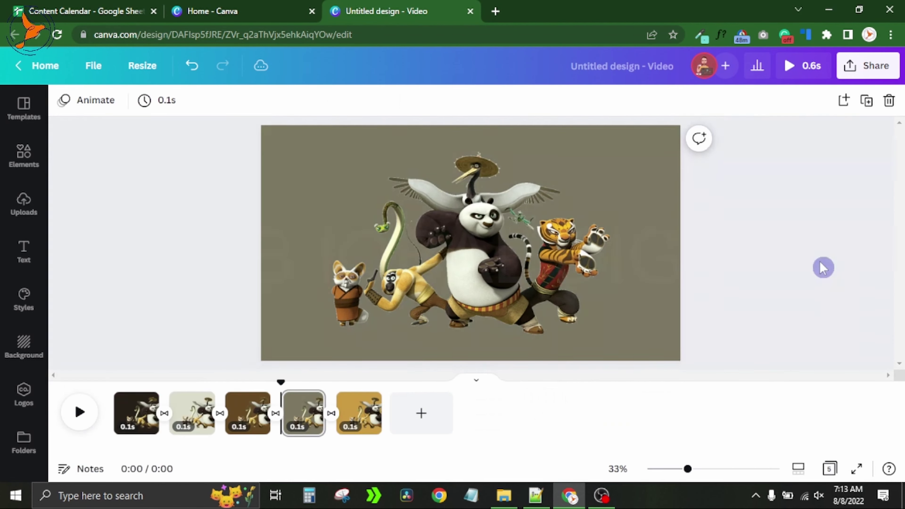
Check the download file types, keeping MP4, then preview the video from page 1
click(861, 73)
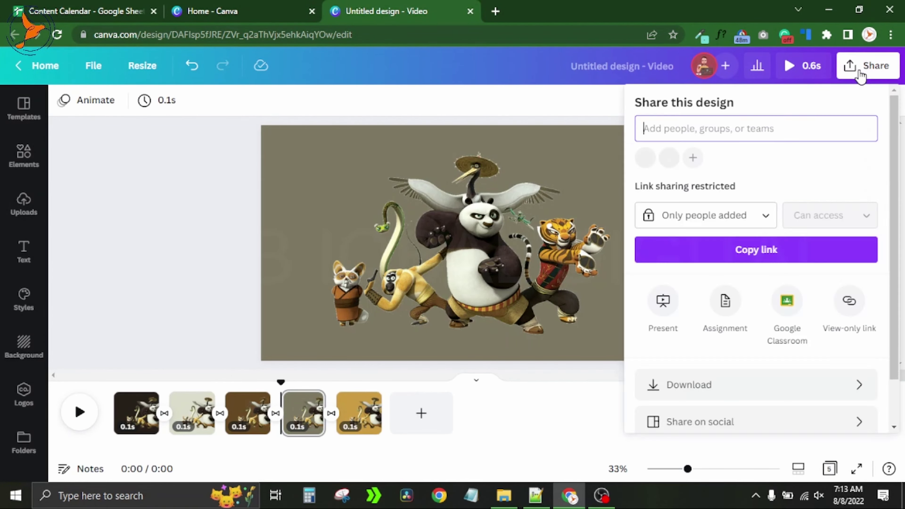
click(810, 388)
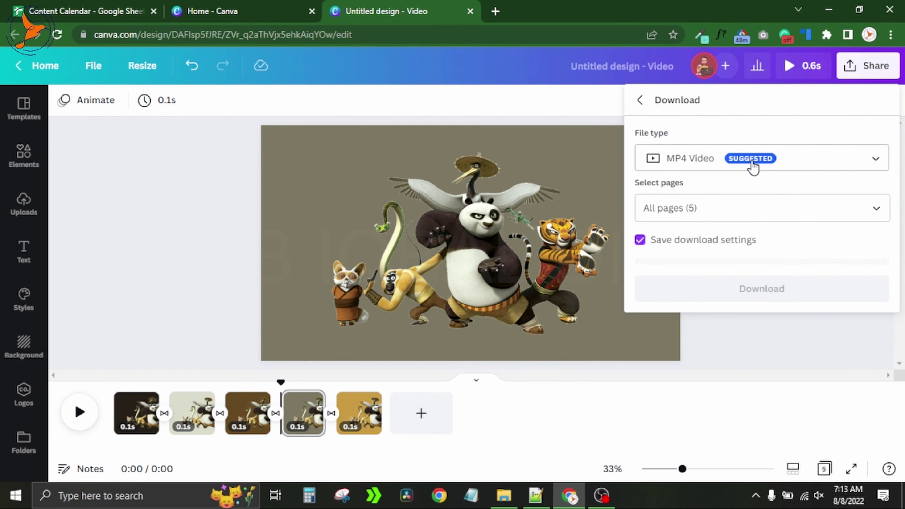
click(807, 164)
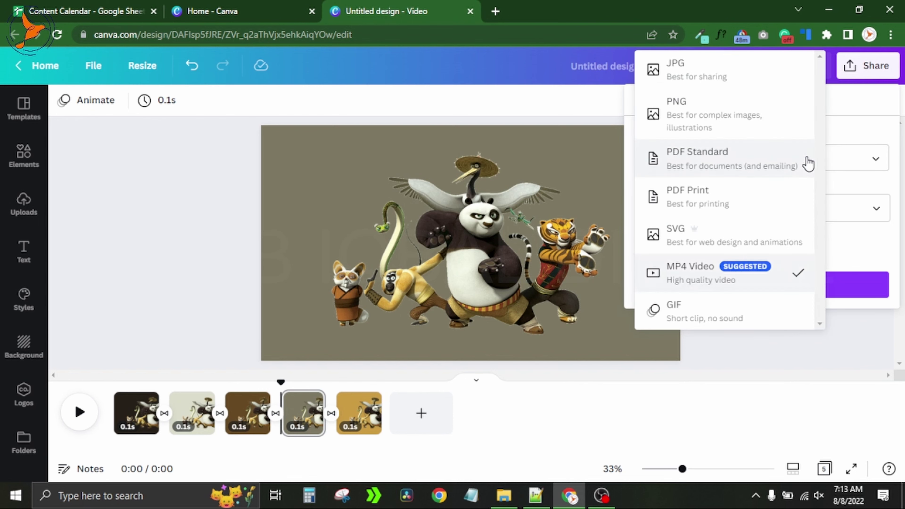
click(829, 357)
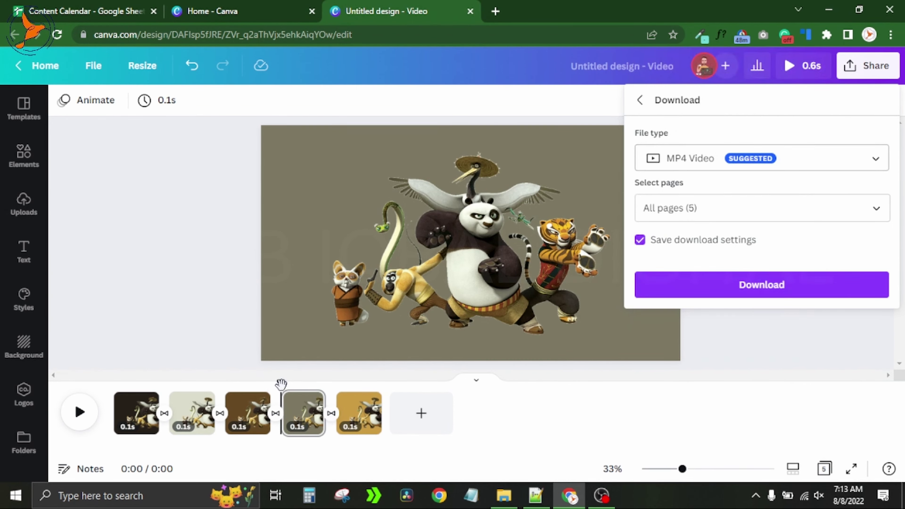
drag(281, 383, 75, 380)
click(78, 412)
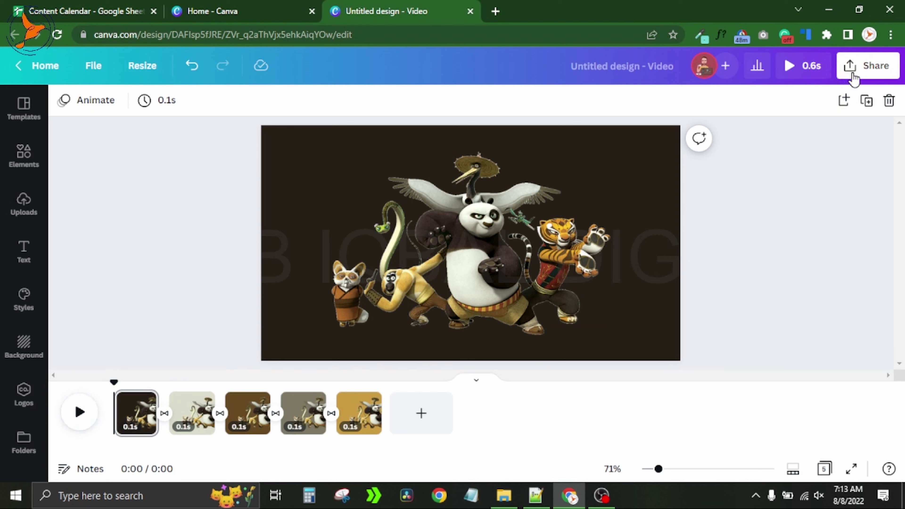
Download all five pages with the file type set to GIF
click(869, 67)
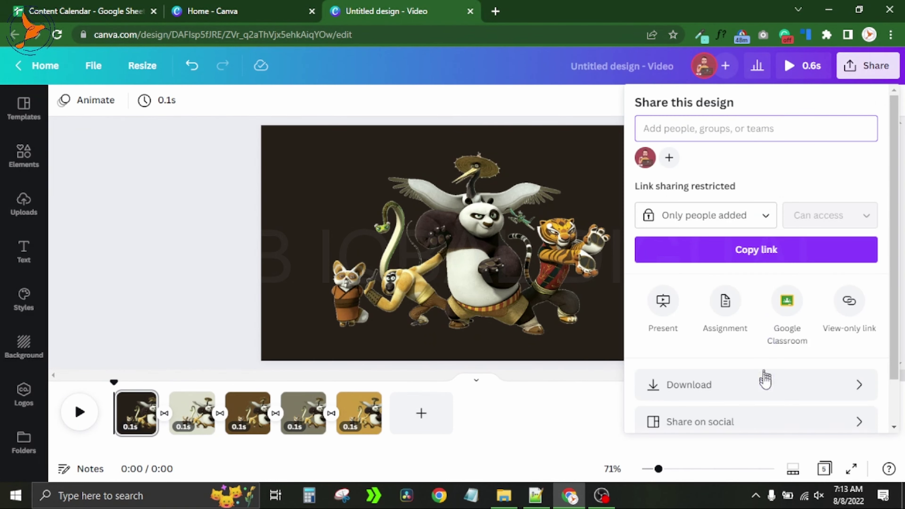
click(763, 387)
click(812, 170)
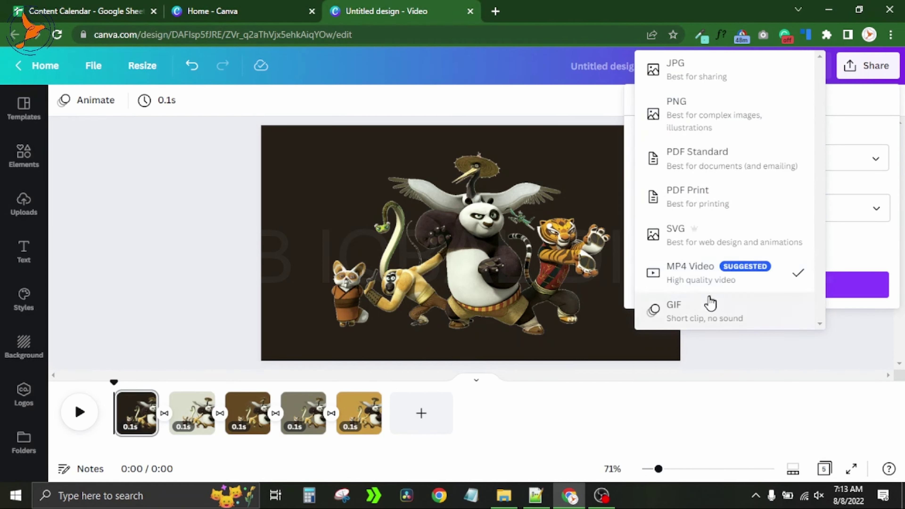
click(720, 318)
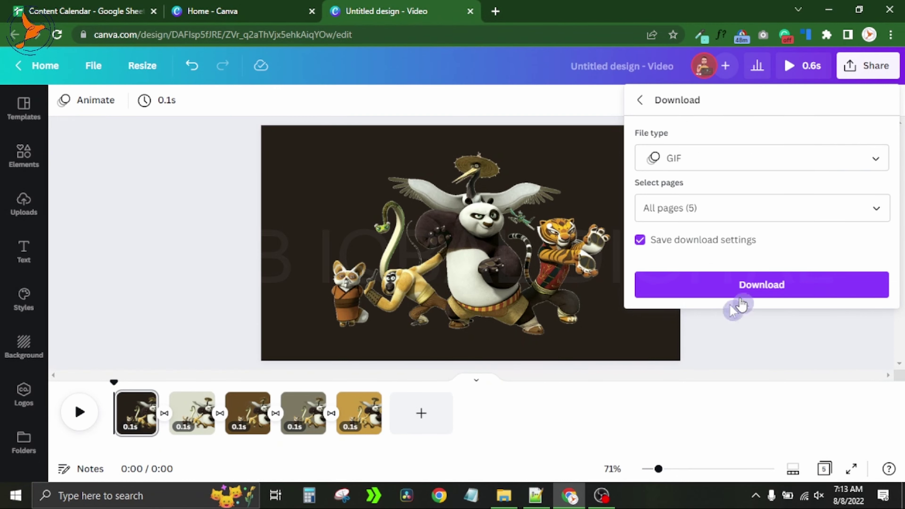
click(761, 284)
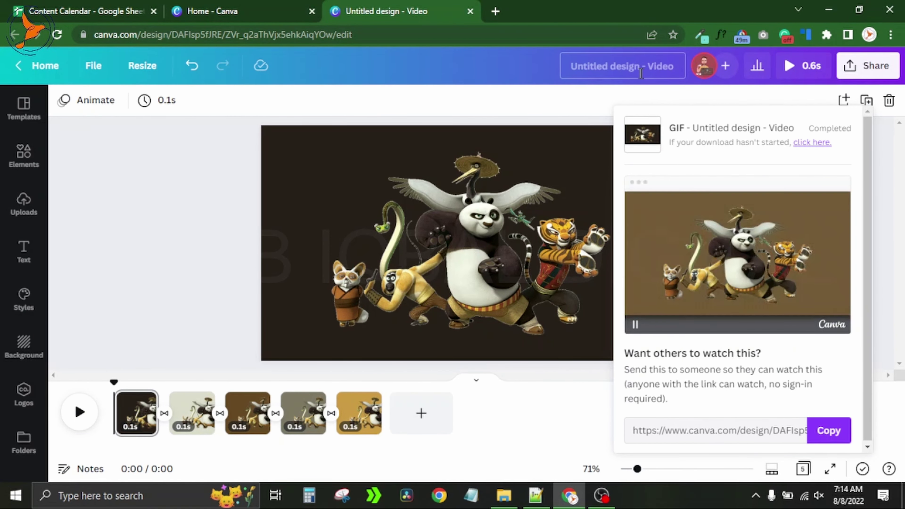
Open Untitled design.gif from the Downloads folder in File Explorer
click(495, 12)
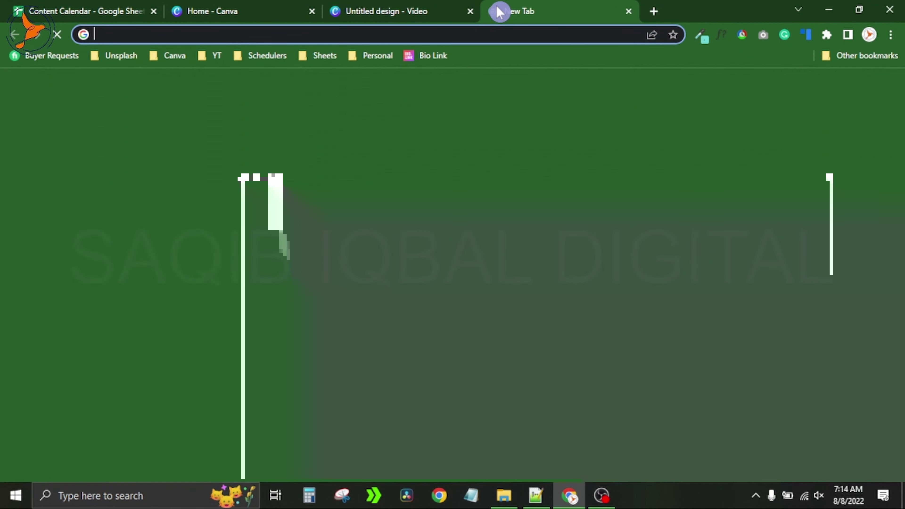
click(504, 495)
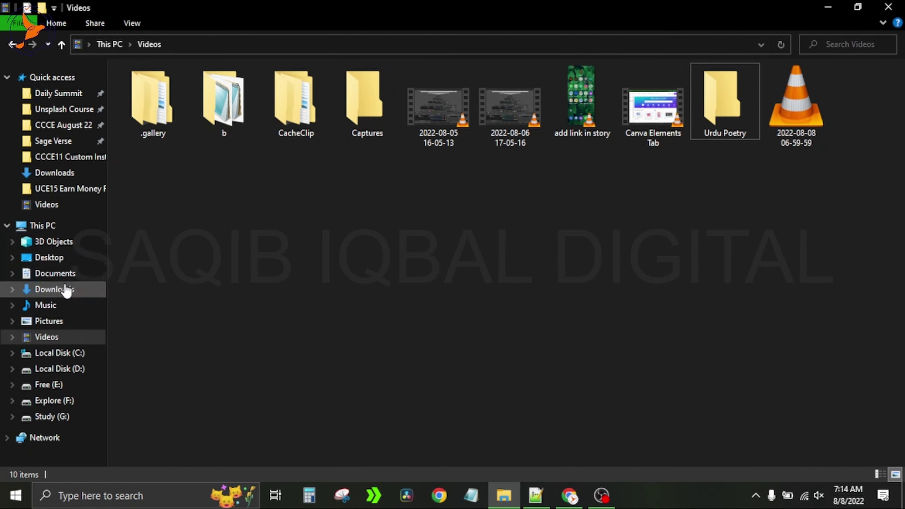
click(54, 290)
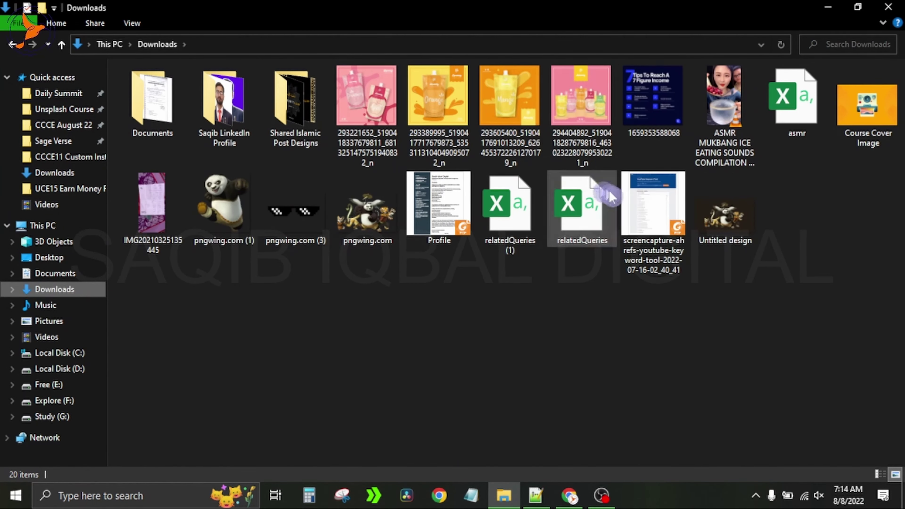
click(730, 214)
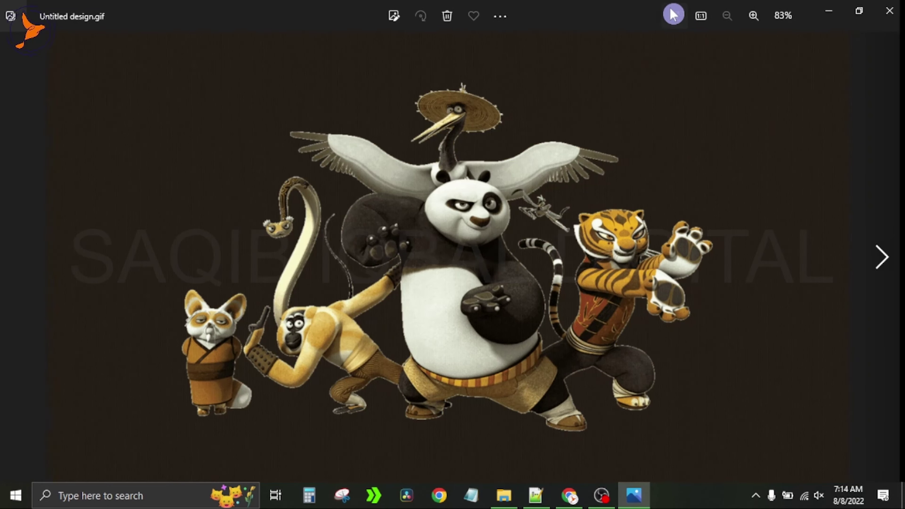
Watch the GIF full screen in Photos, then return to the browser
click(673, 12)
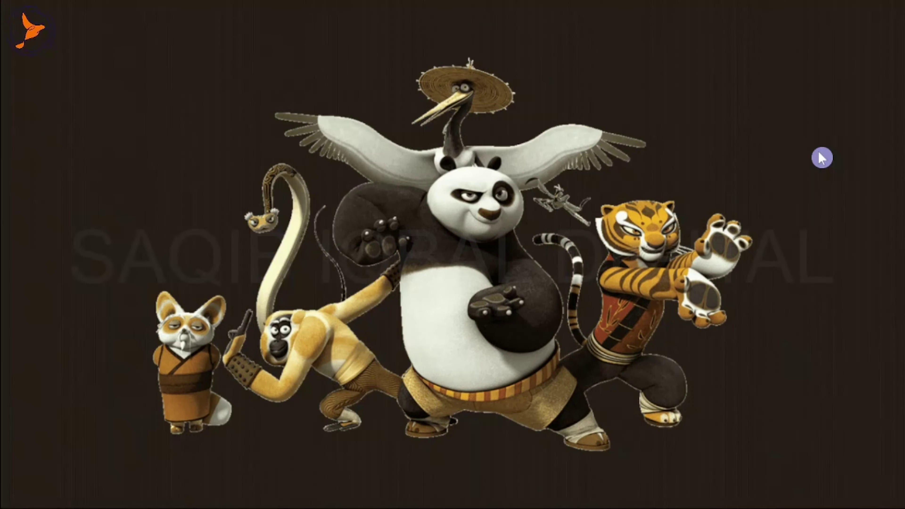
key(Escape)
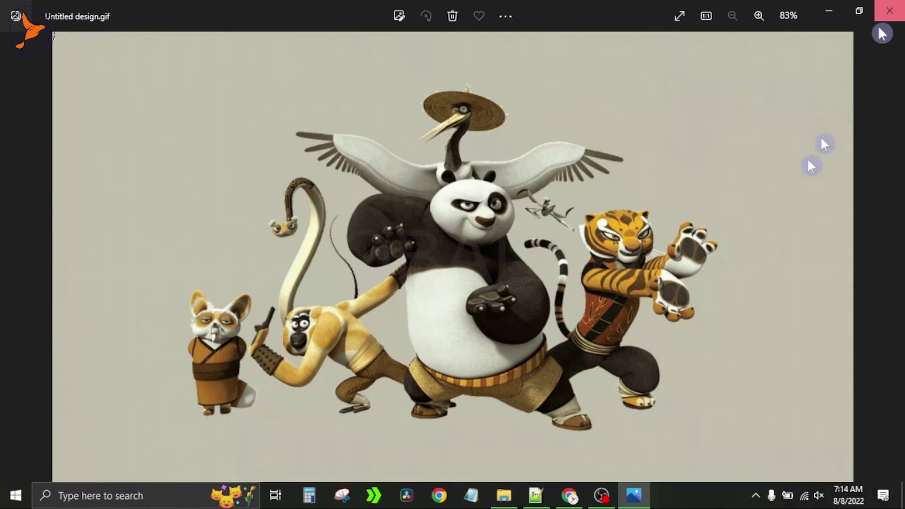
click(503, 496)
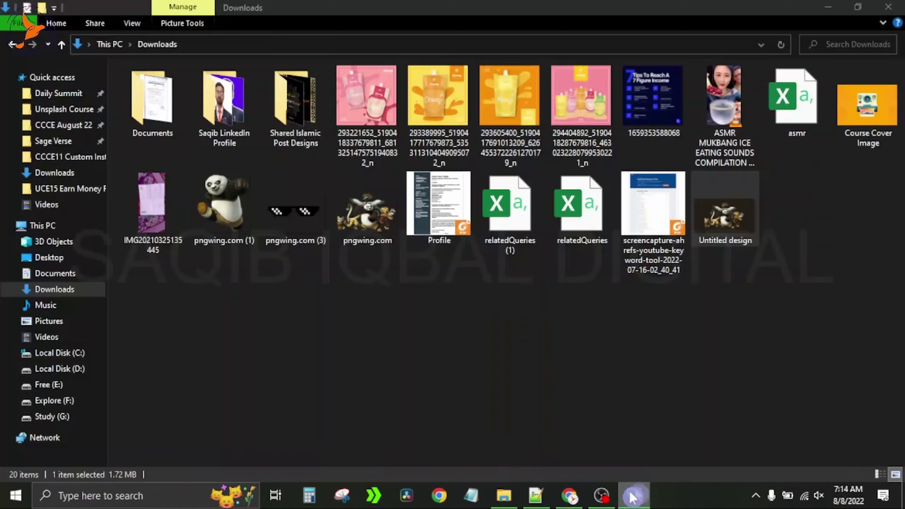
click(569, 496)
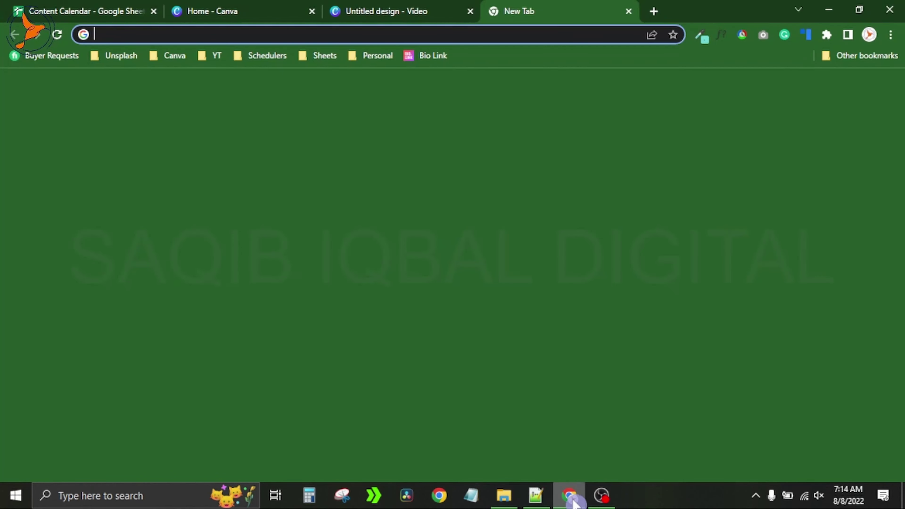
Switch back to the Untitled design - Video tab and close the download panel
click(401, 7)
click(183, 220)
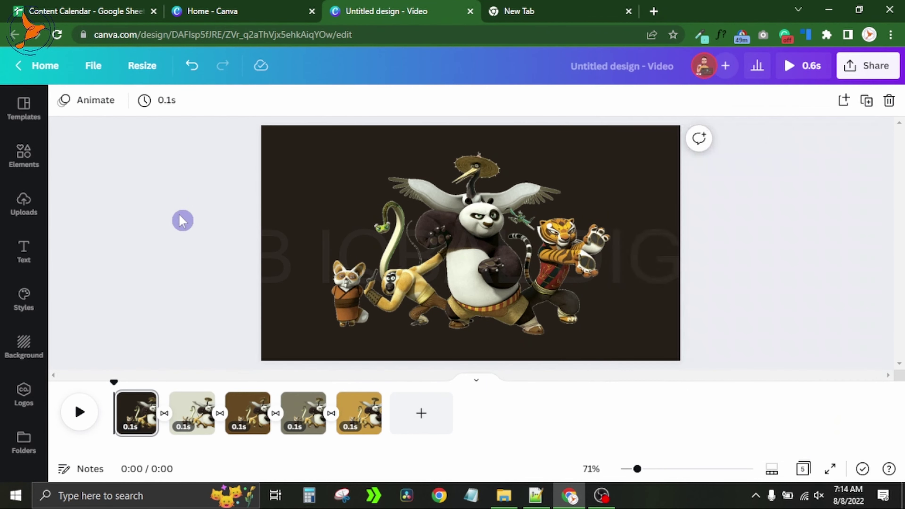